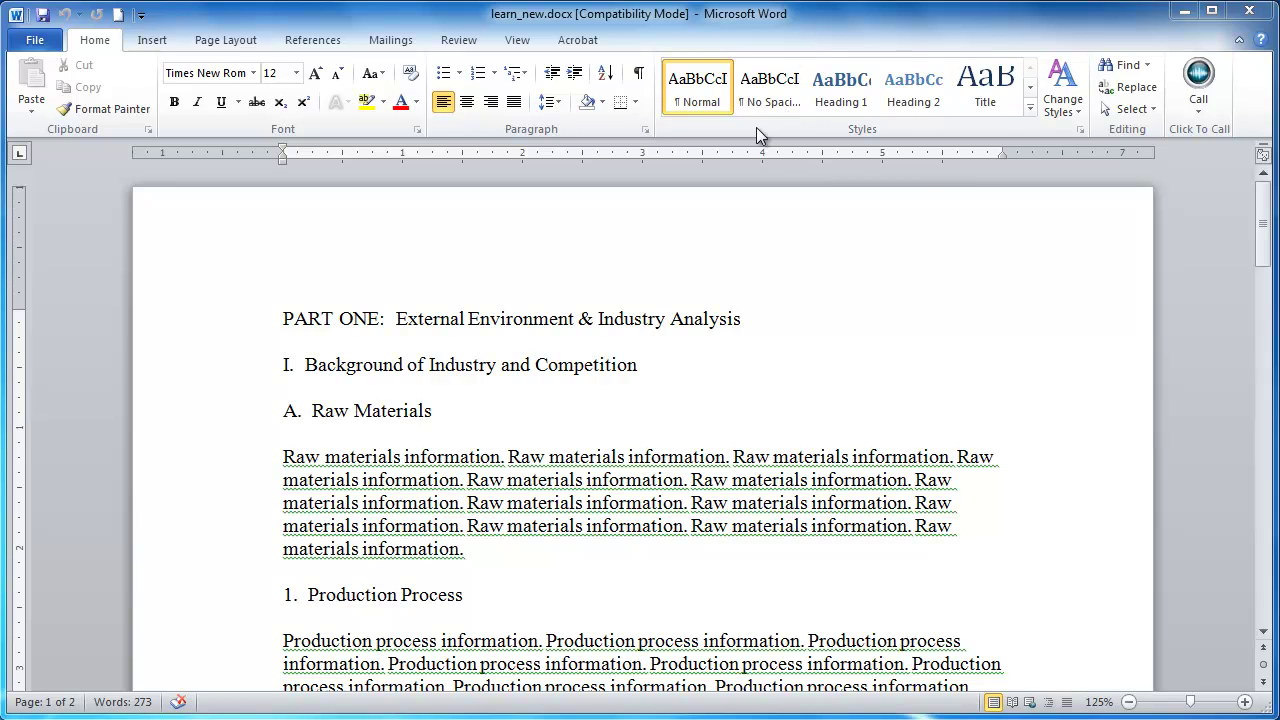
Insert three blank lines above the "PART ONE: External Environment & Industry Analysis" line and format that line as Heading 1.
left_click(290, 320)
key("Return")
key("Return")
key("Return")
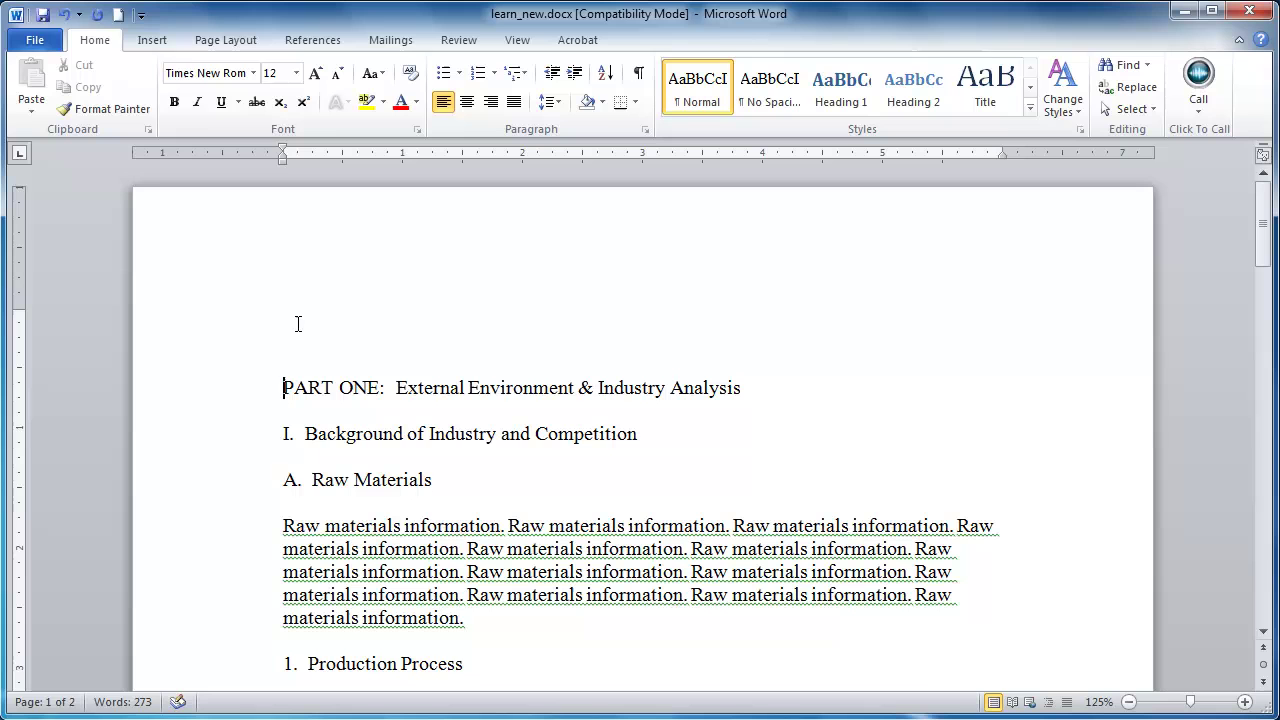
left_click(841, 90)
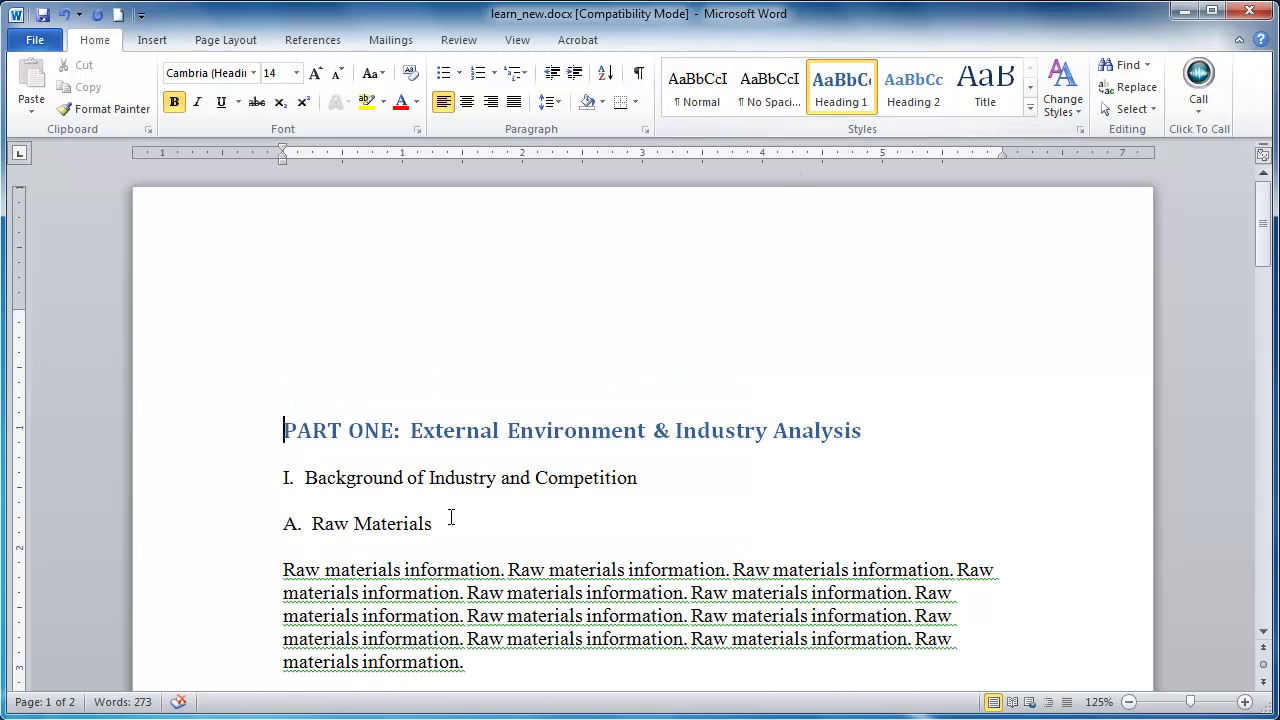
Format "I. Background of Industry and Competition" as Heading 2 and "A. Raw Materials" as Heading 3.
left_click(372, 478)
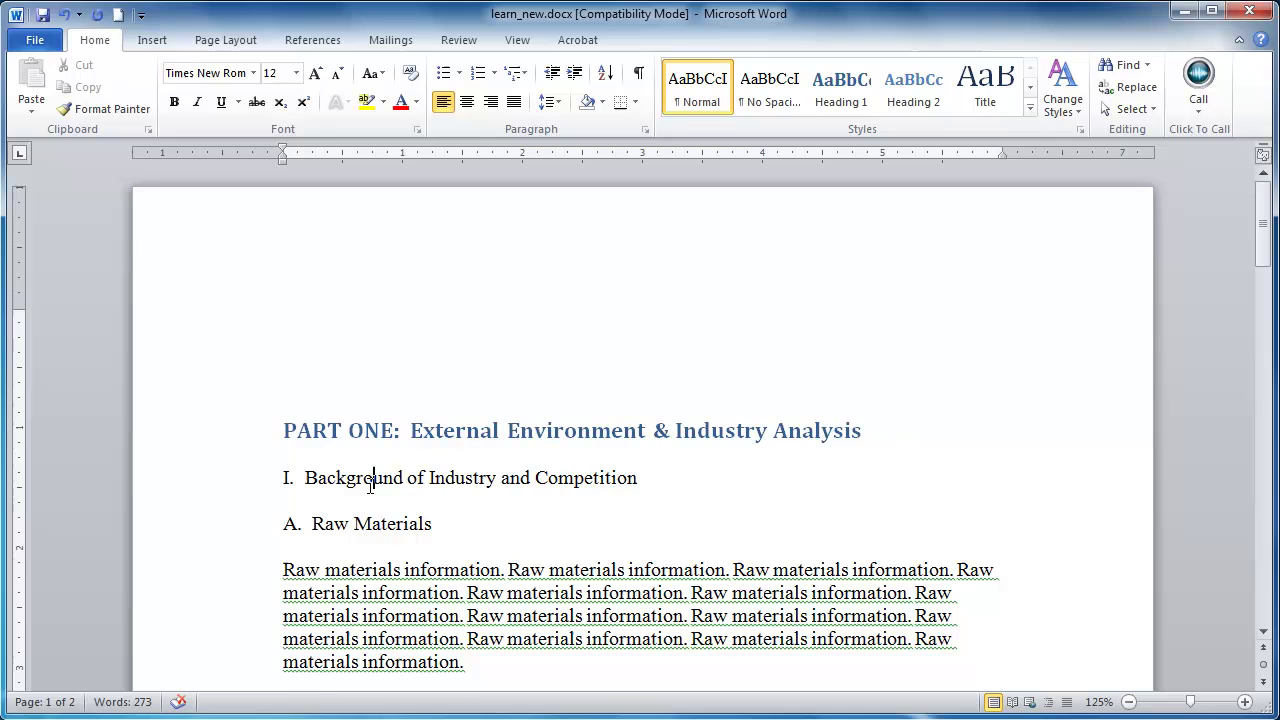
key("ctrl+alt+2")
key("Down")
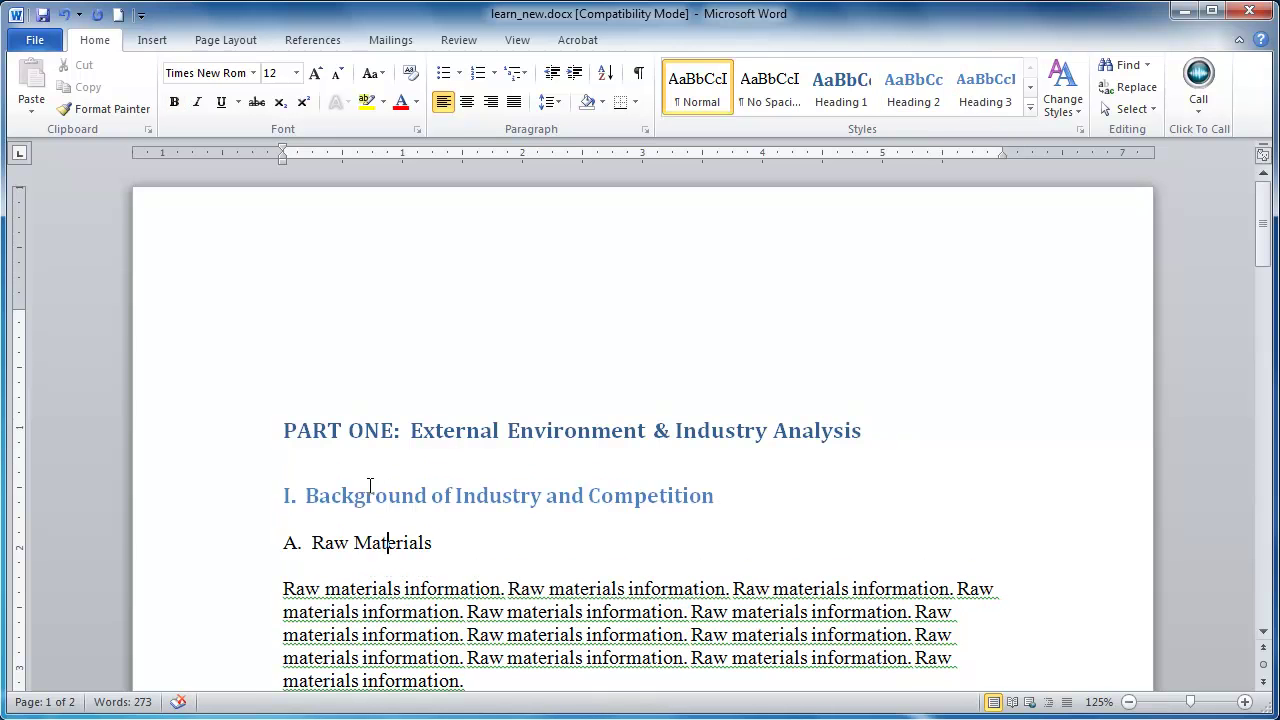
key("ctrl+alt+3")
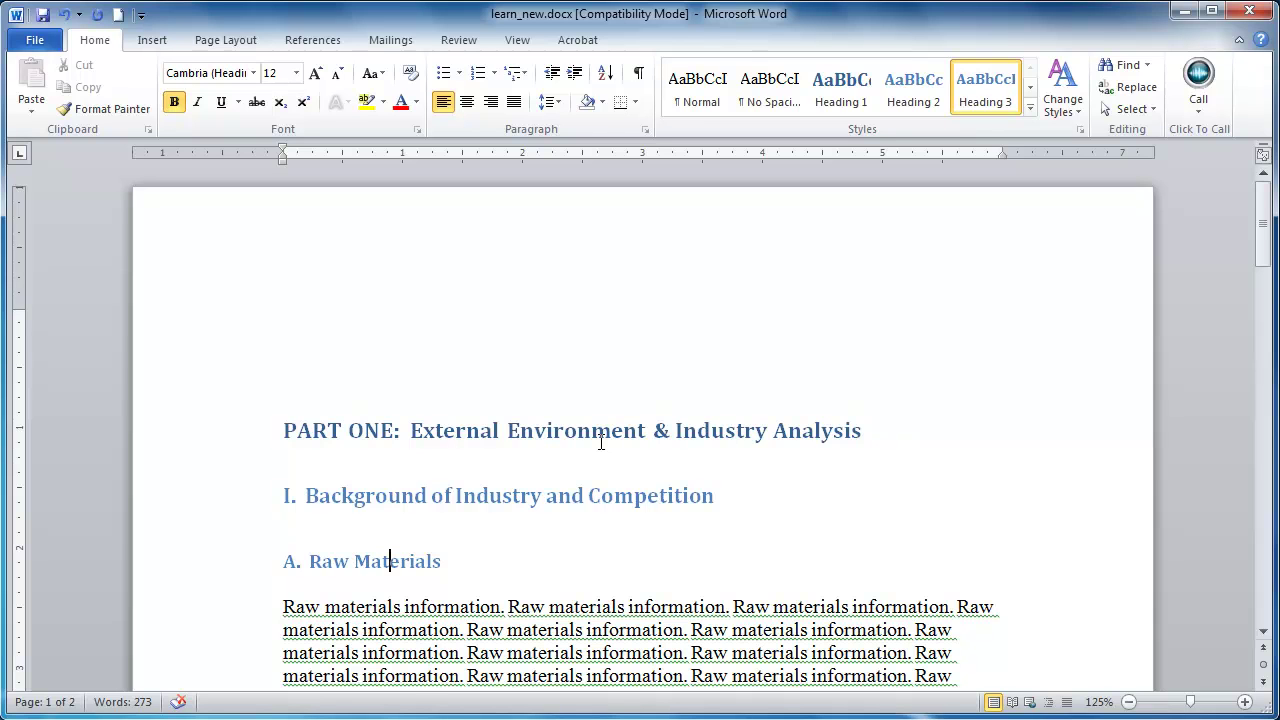
Add one more blank line in the empty area above the PART ONE heading.
key("Up")
key("Up")
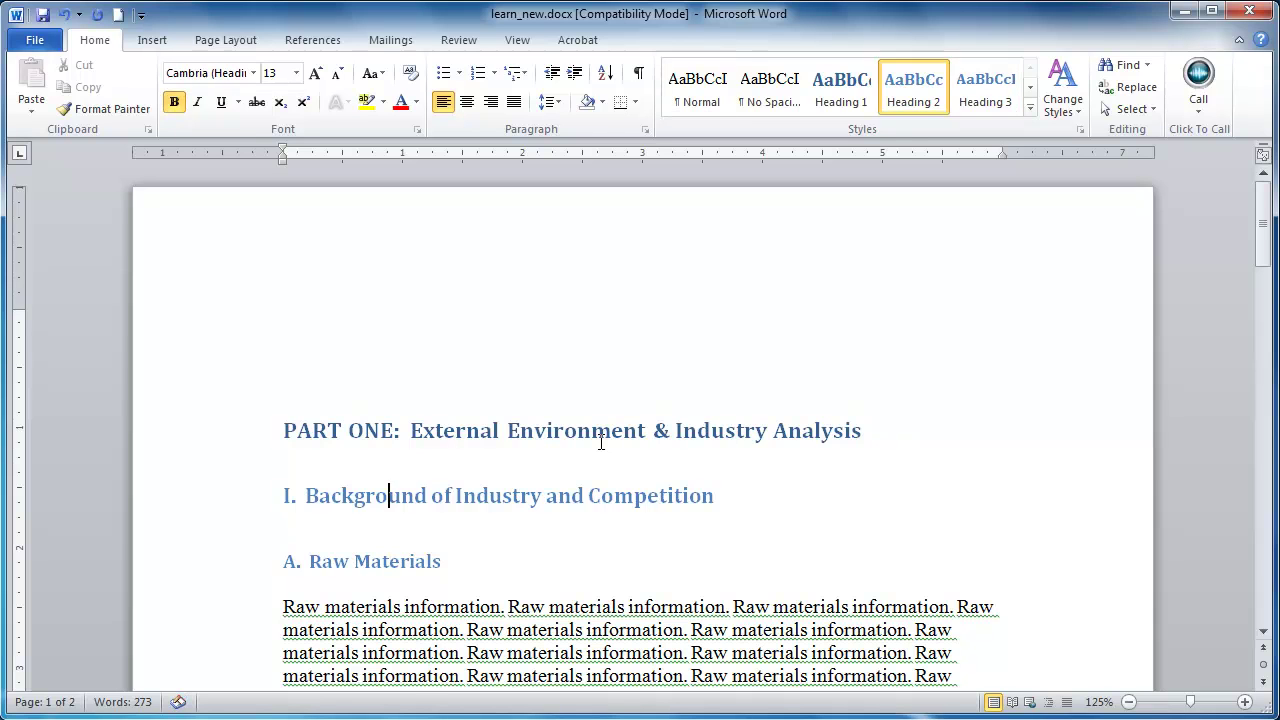
key("Up")
key("Up")
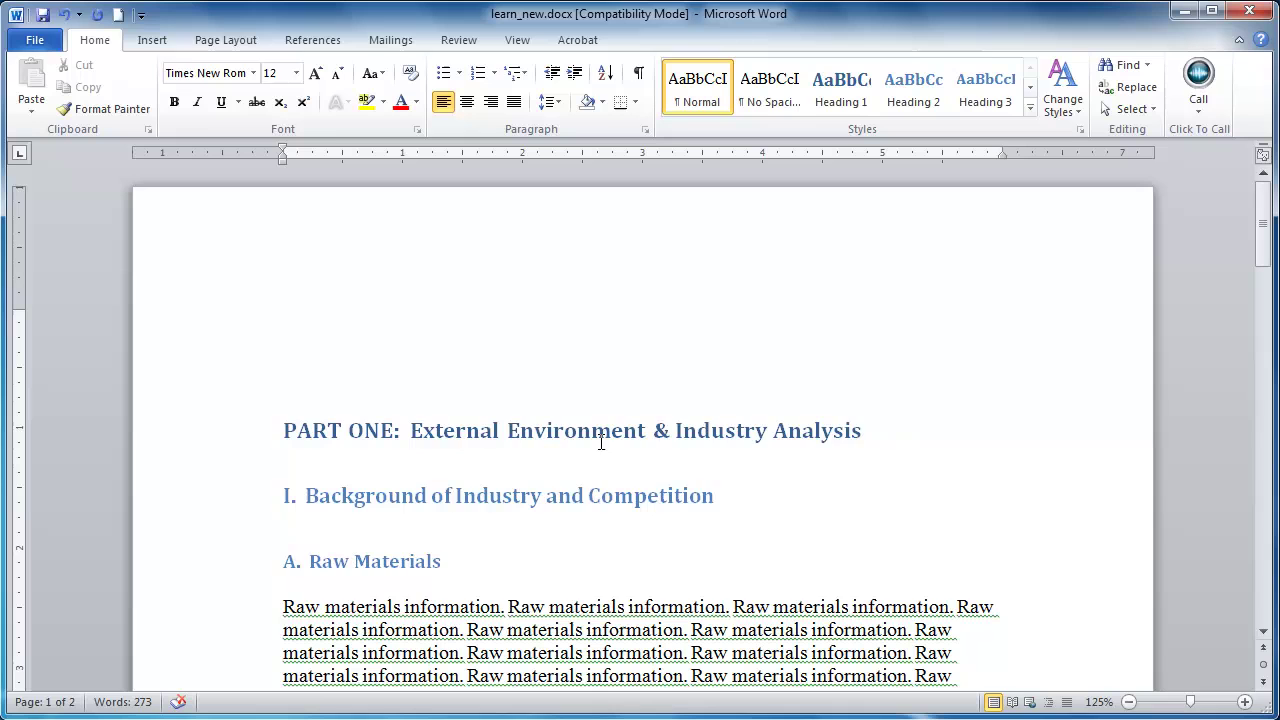
key("Return")
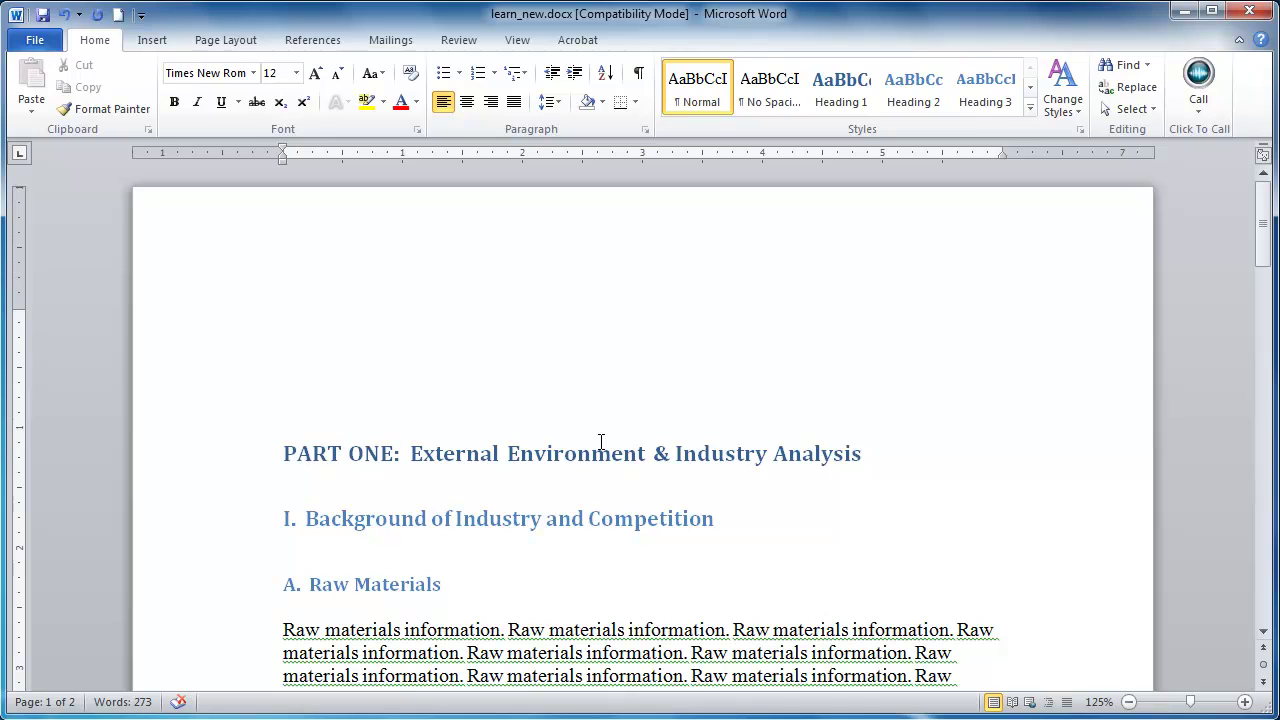
Insert a custom table of contents in the blank area above the PART ONE heading, keeping the default three levels.
left_click(316, 42)
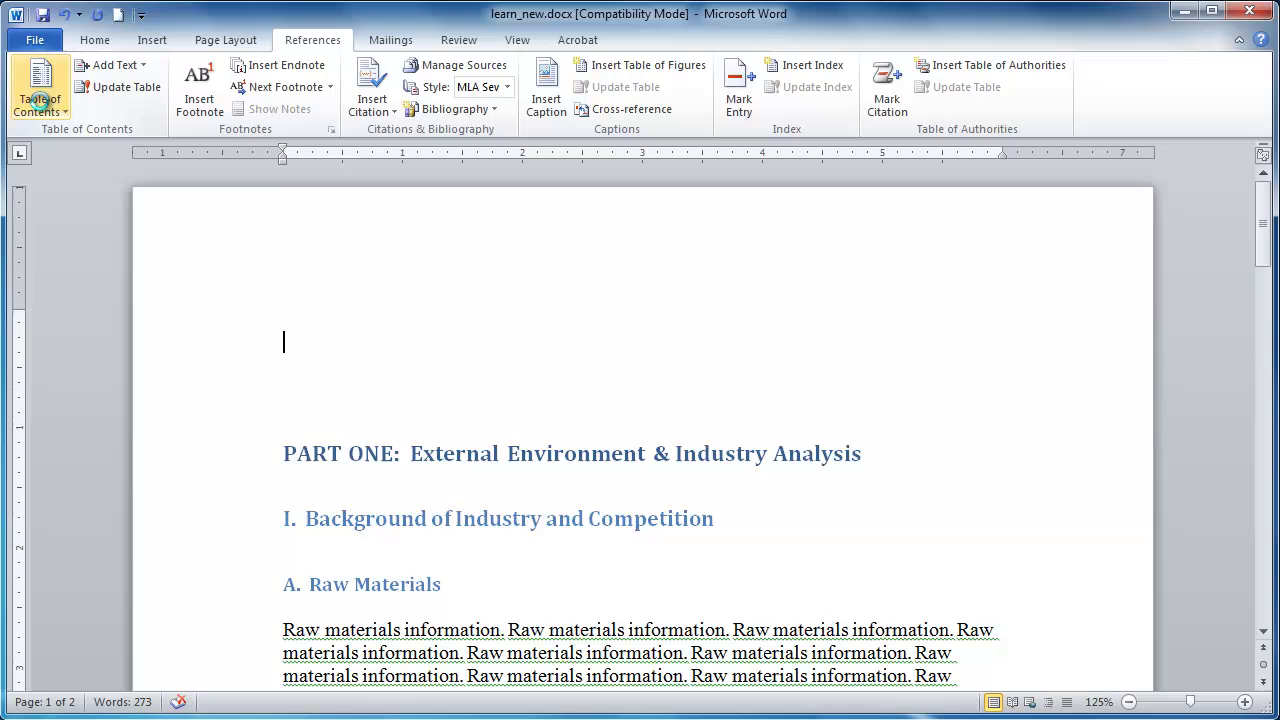
left_click(41, 106)
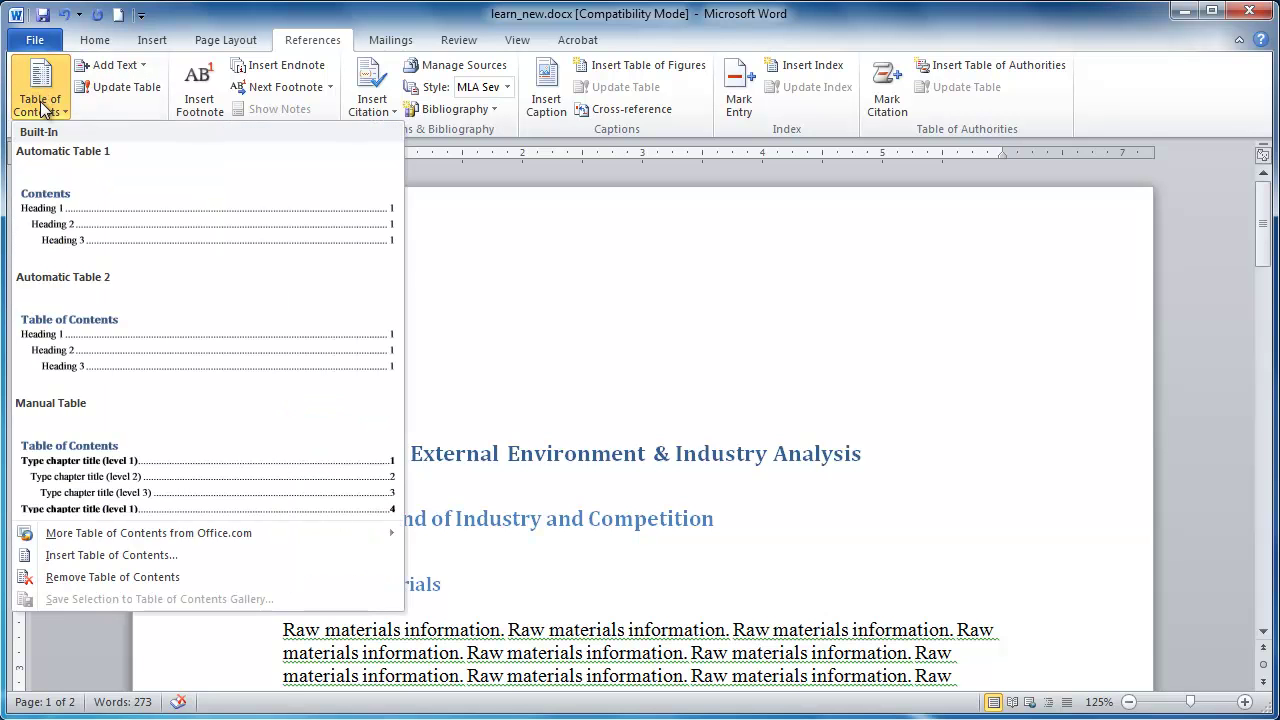
left_click(112, 558)
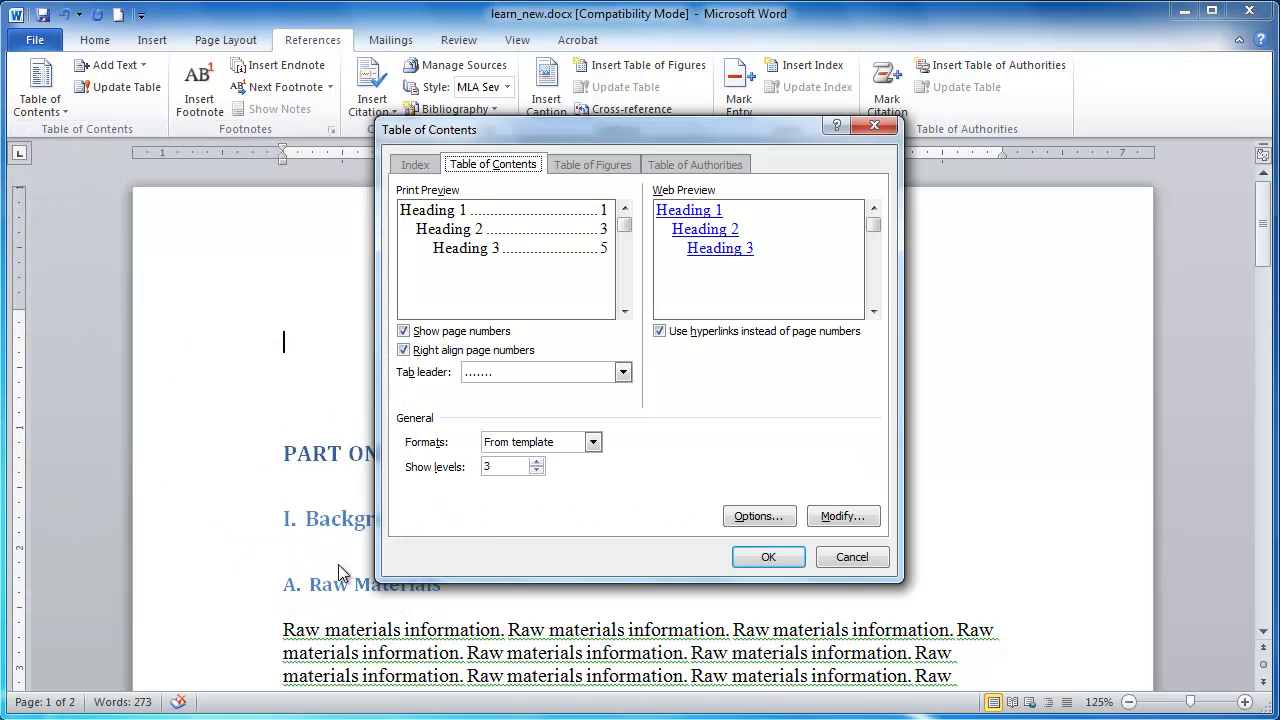
left_click(766, 556)
left_click(767, 558)
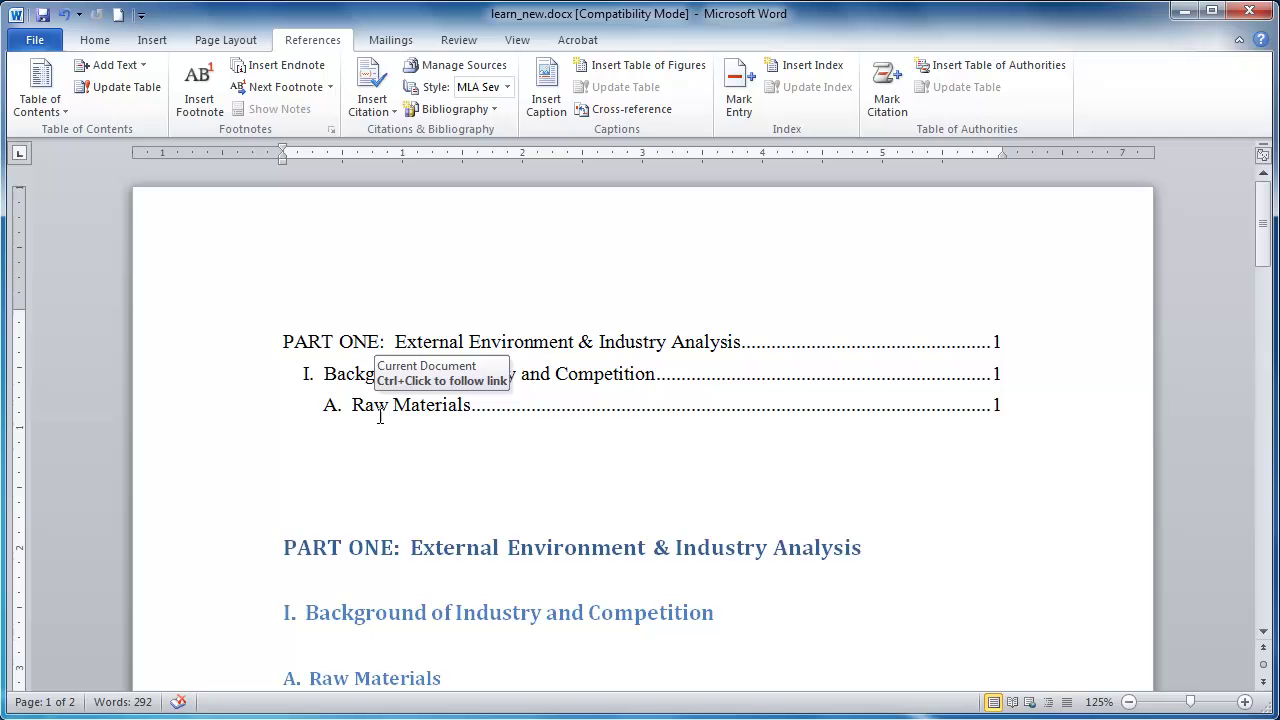
Format "II. Environmental Threats and Opportunities" as Heading 2 and "A. Technological Factors" as Heading 3.
left_click_drag(1262, 222, 1262, 325)
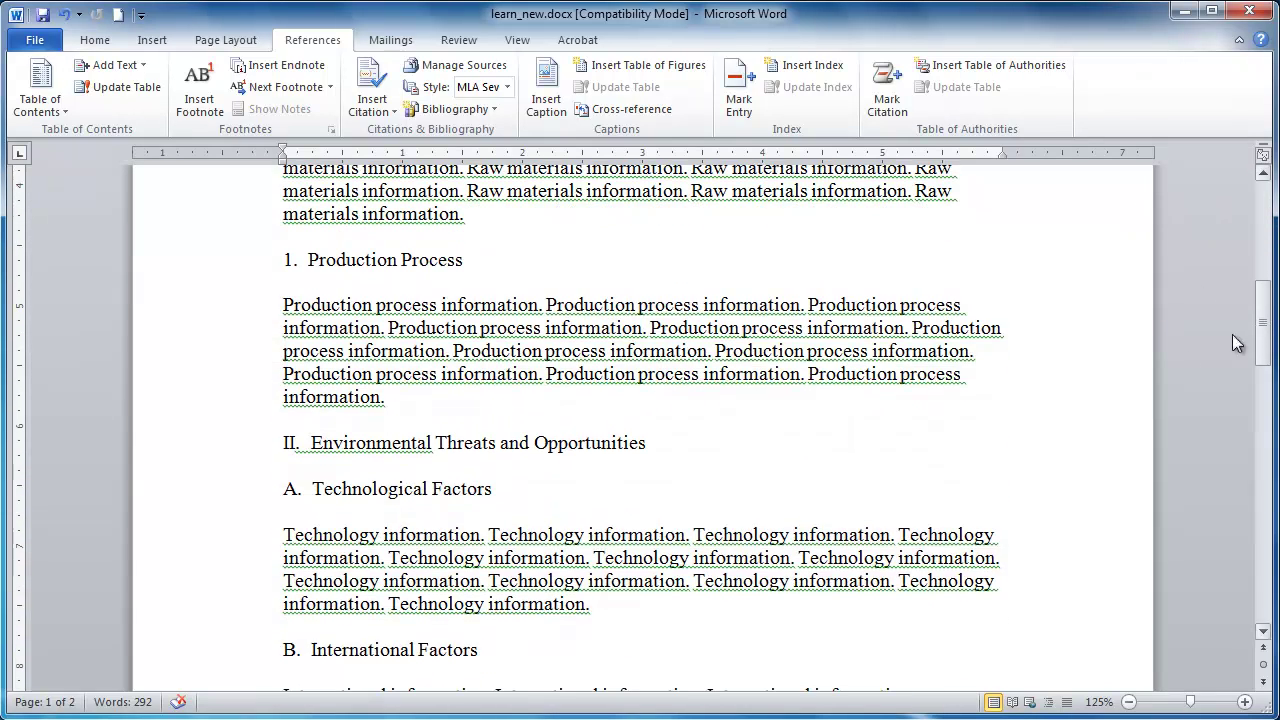
left_click(447, 442)
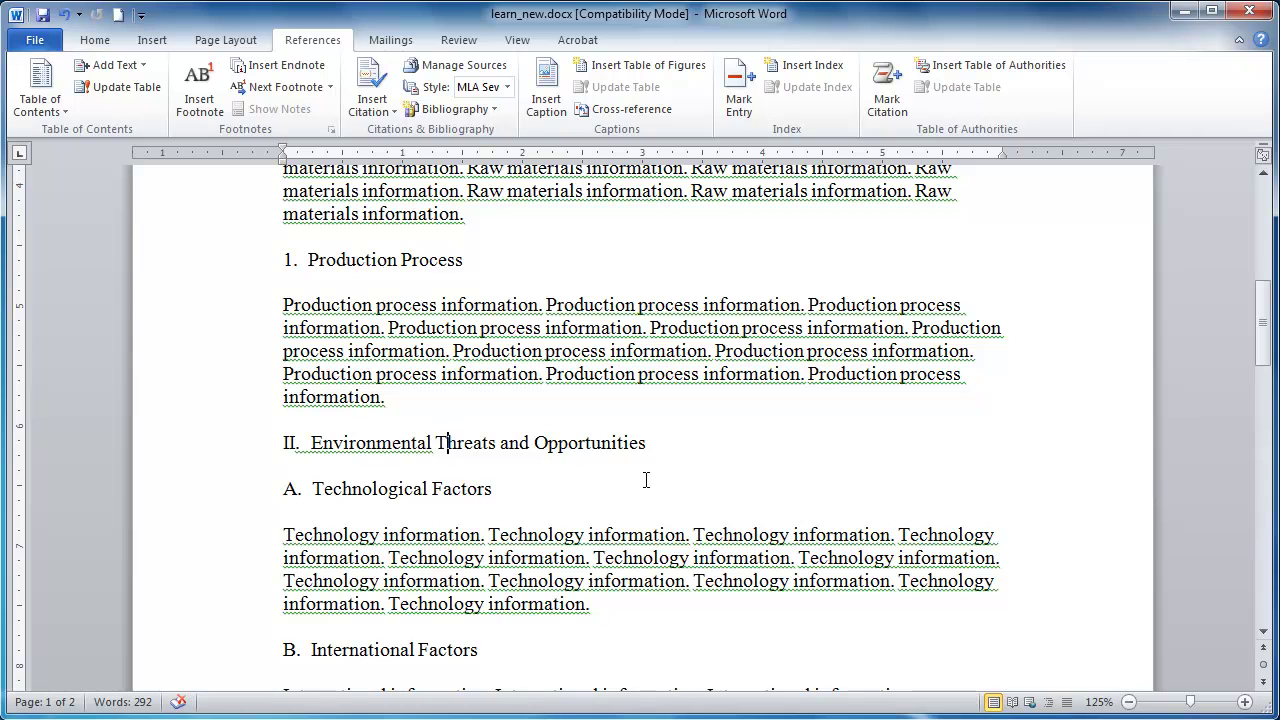
key("ctrl+alt+1")
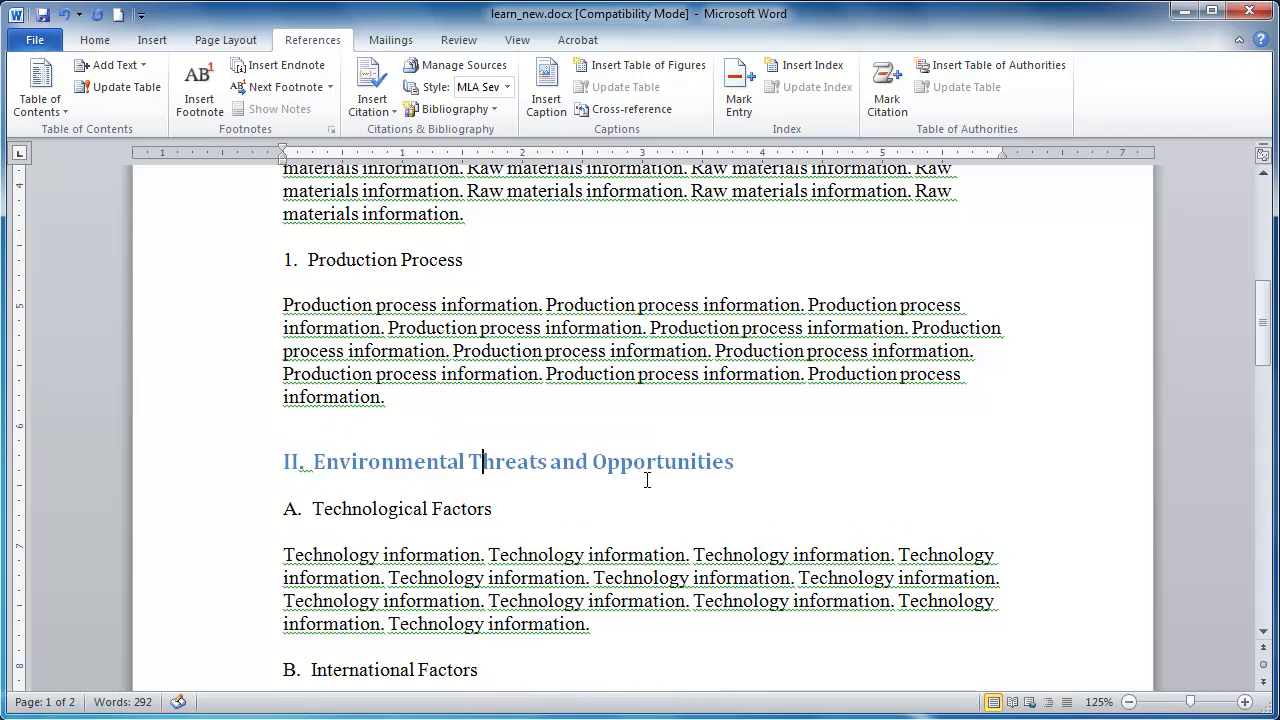
key("Down")
key("ctrl+alt+2")
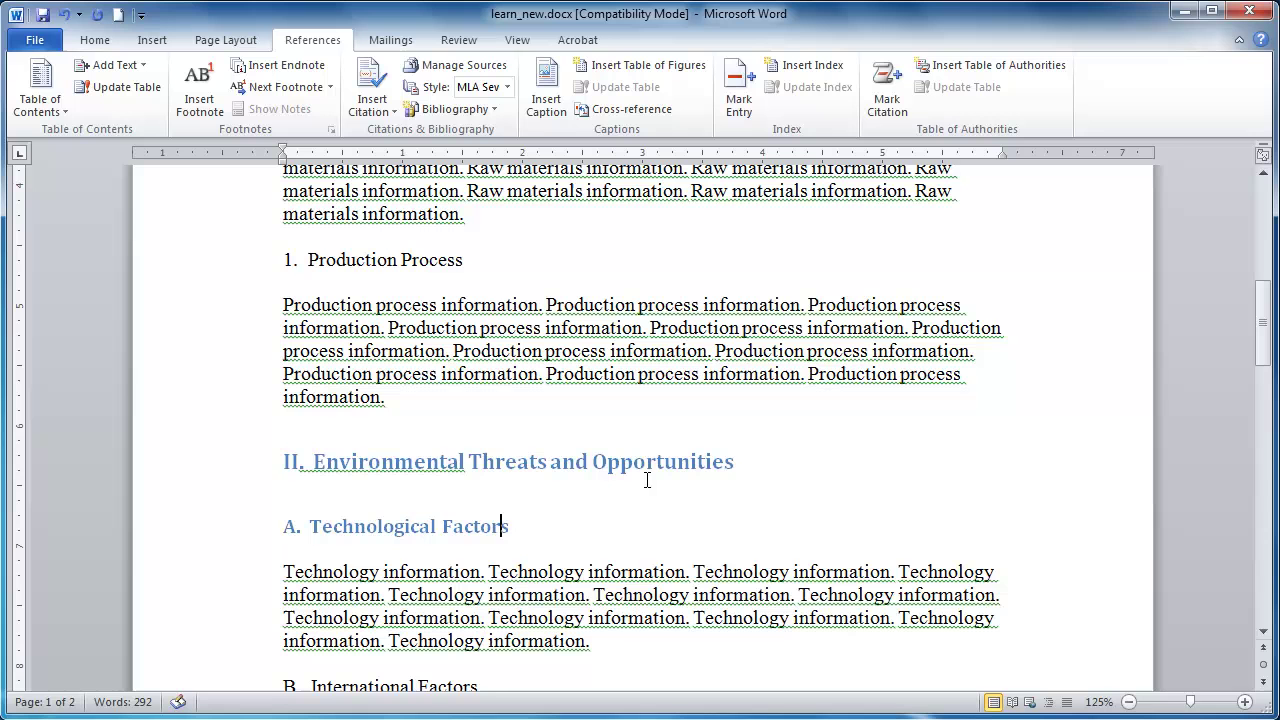
Apply the Heading 4 style to the "1. Production Process" line below the raw materials paragraph.
key("Up")
key("Up")
key("Up")
key("Up")
key("Up")
key("Up")
key("Up")
key("Up")
key("Up")
key("Up")
key("Up")
key("Up")
key("Up")
key("Up")
key("Up")
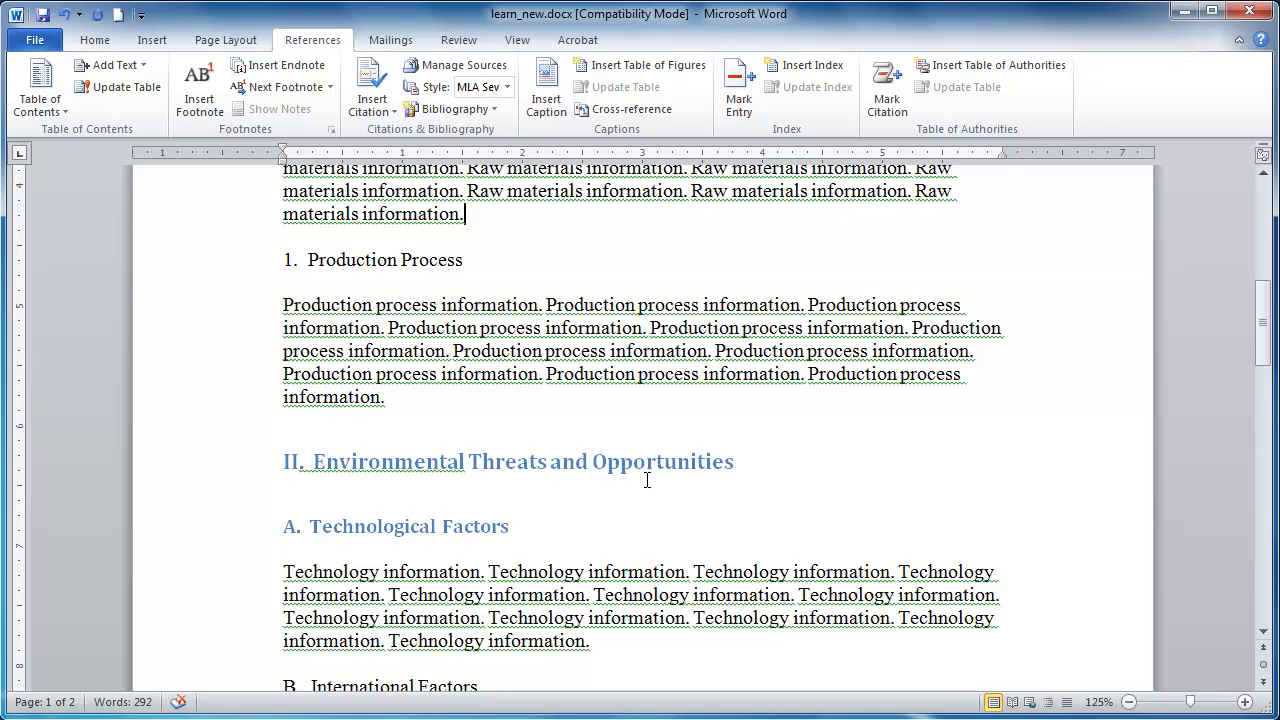
key("Down")
key("Down")
key("Down")
key("Down")
key("Down")
key("Down")
key("Down")
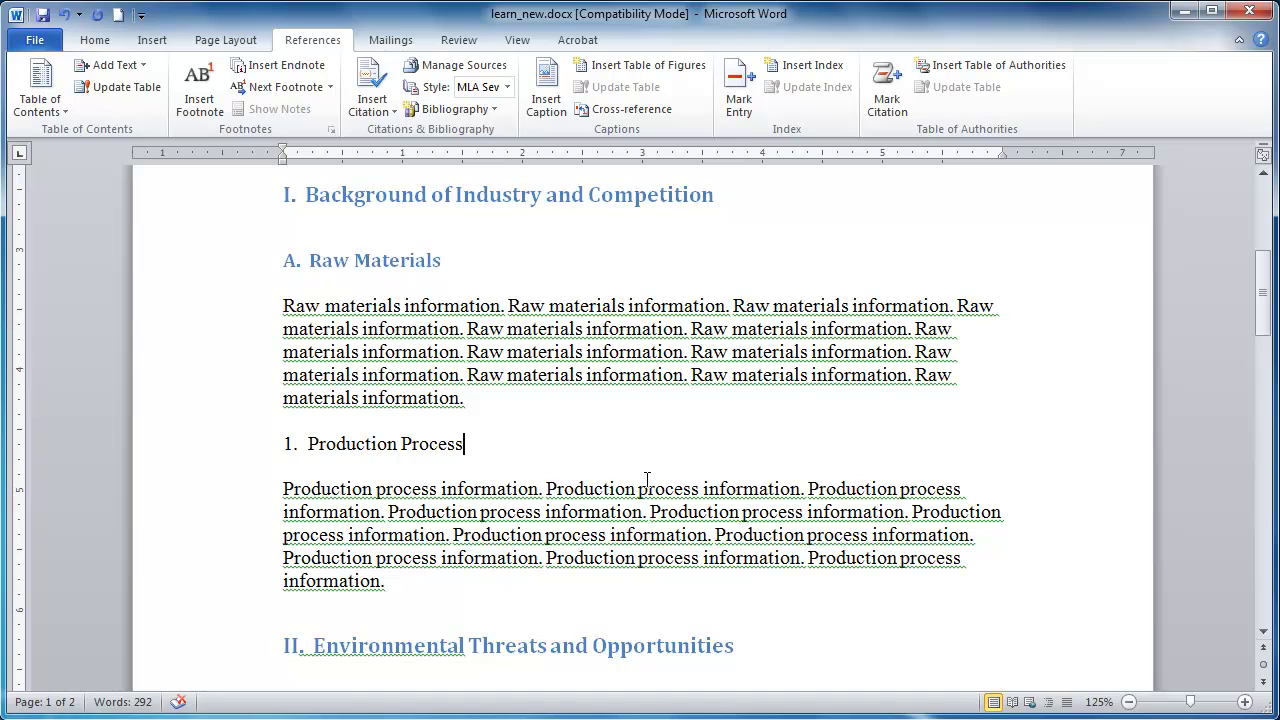
left_click(90, 40)
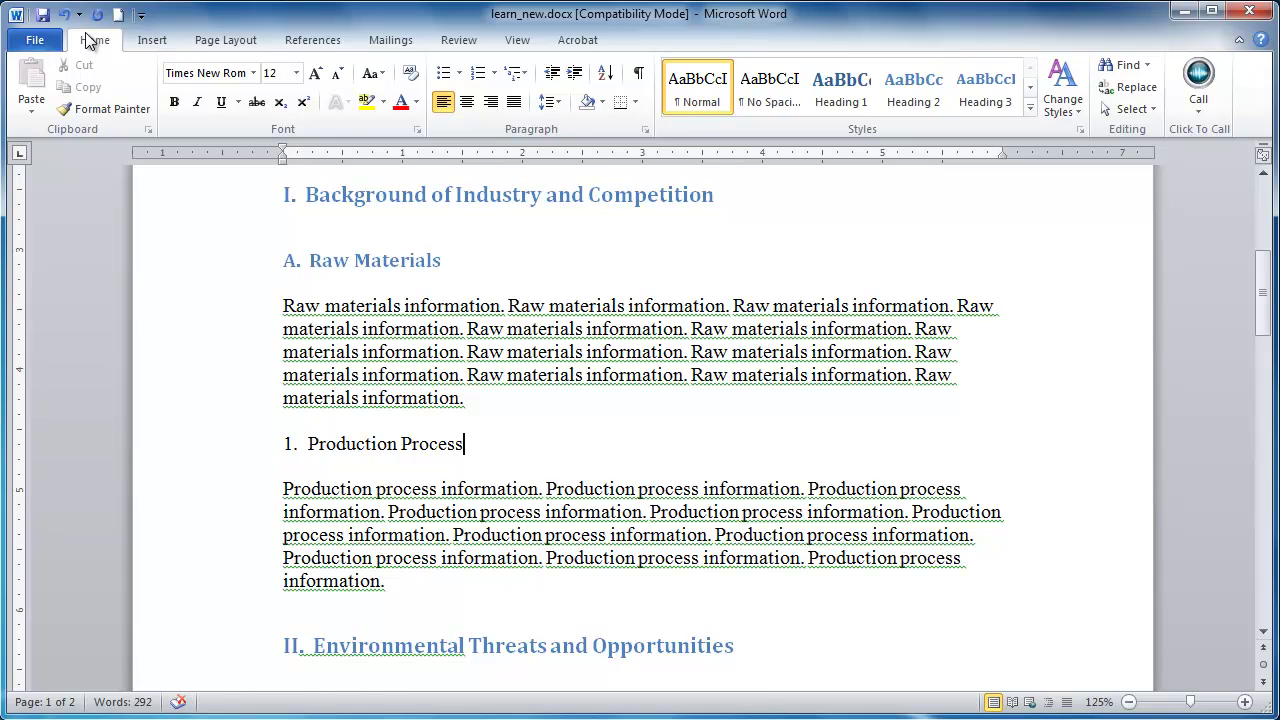
left_click(1029, 108)
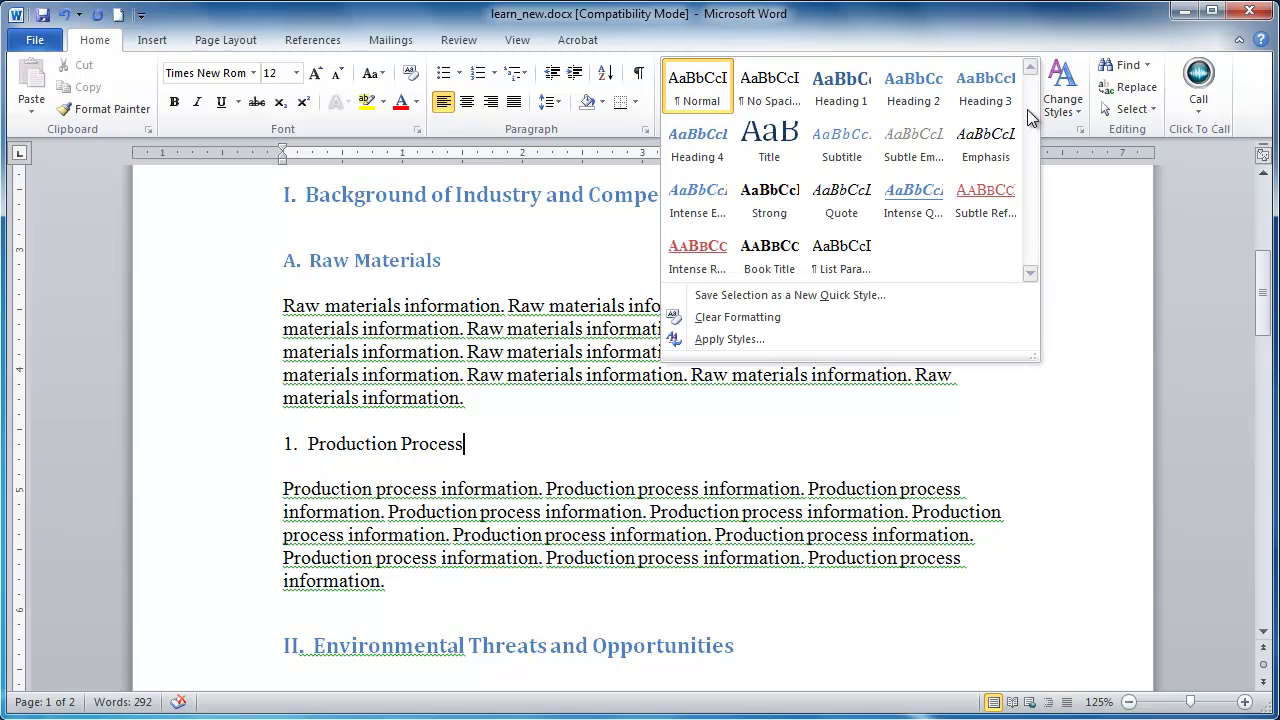
left_click(690, 150)
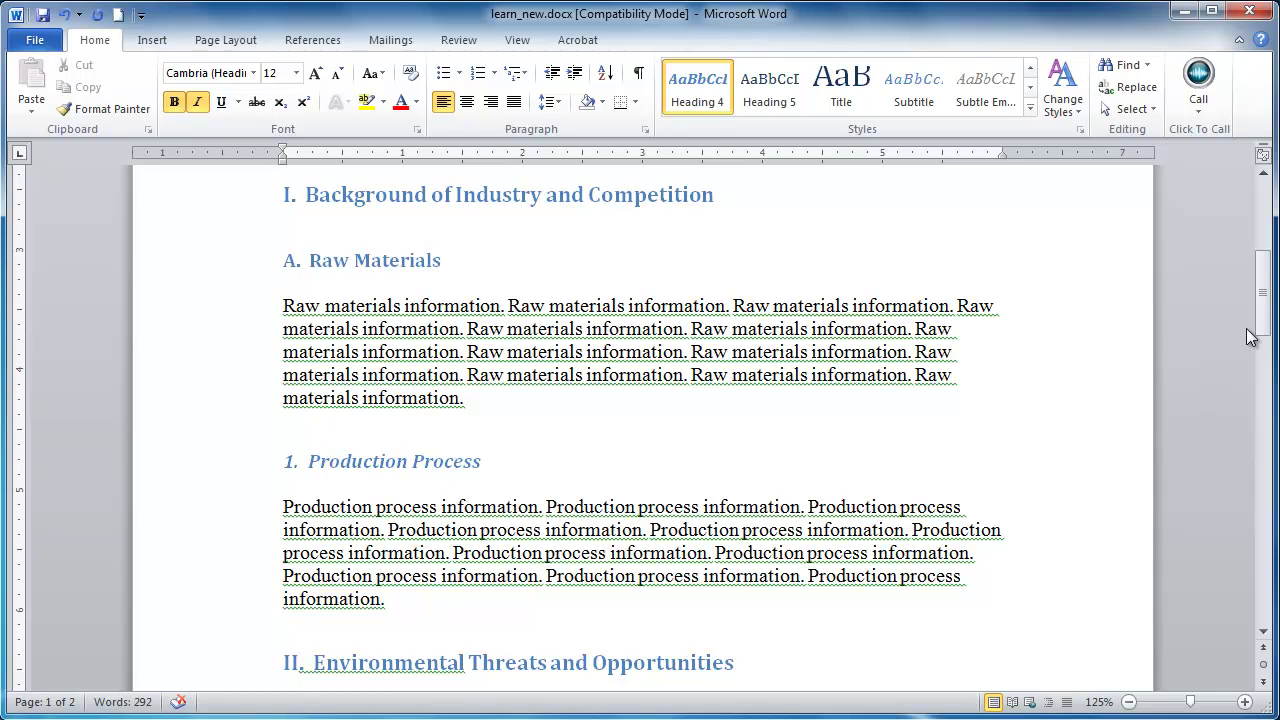
Update the entire table of contents at the start of the document, not just its page numbers.
left_click_drag(1264, 316, 1266, 256)
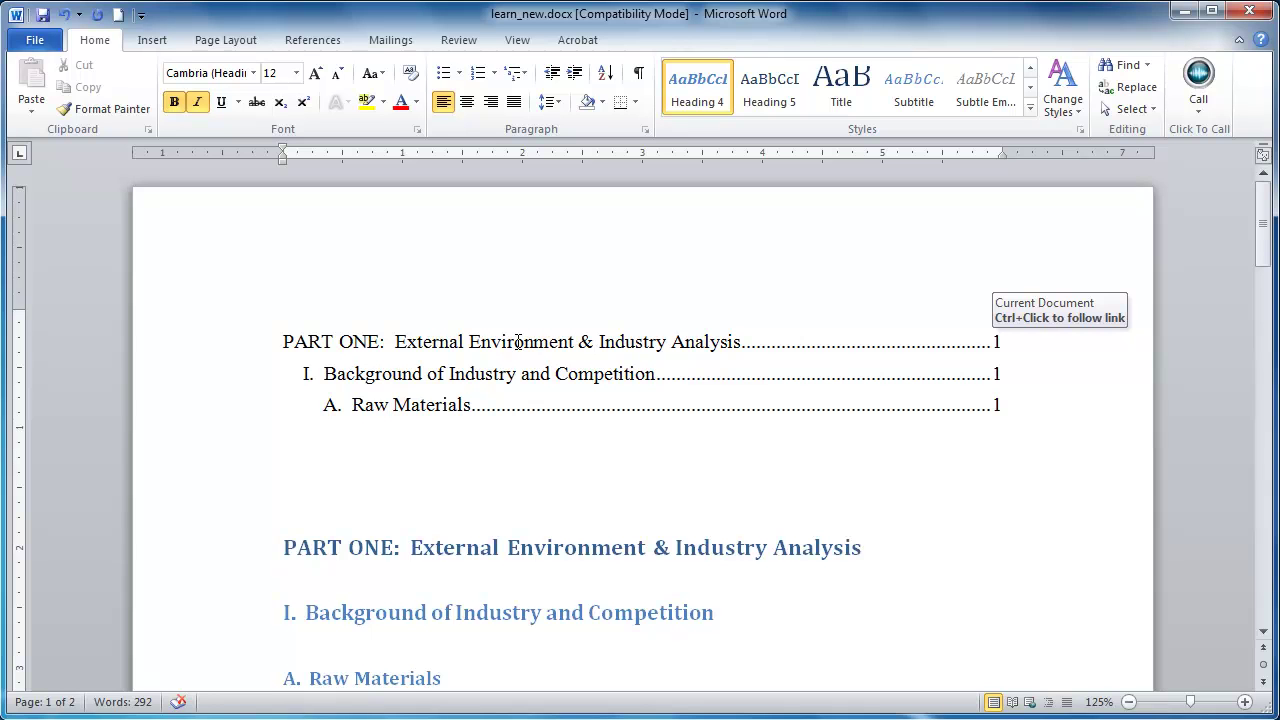
right_click(499, 342)
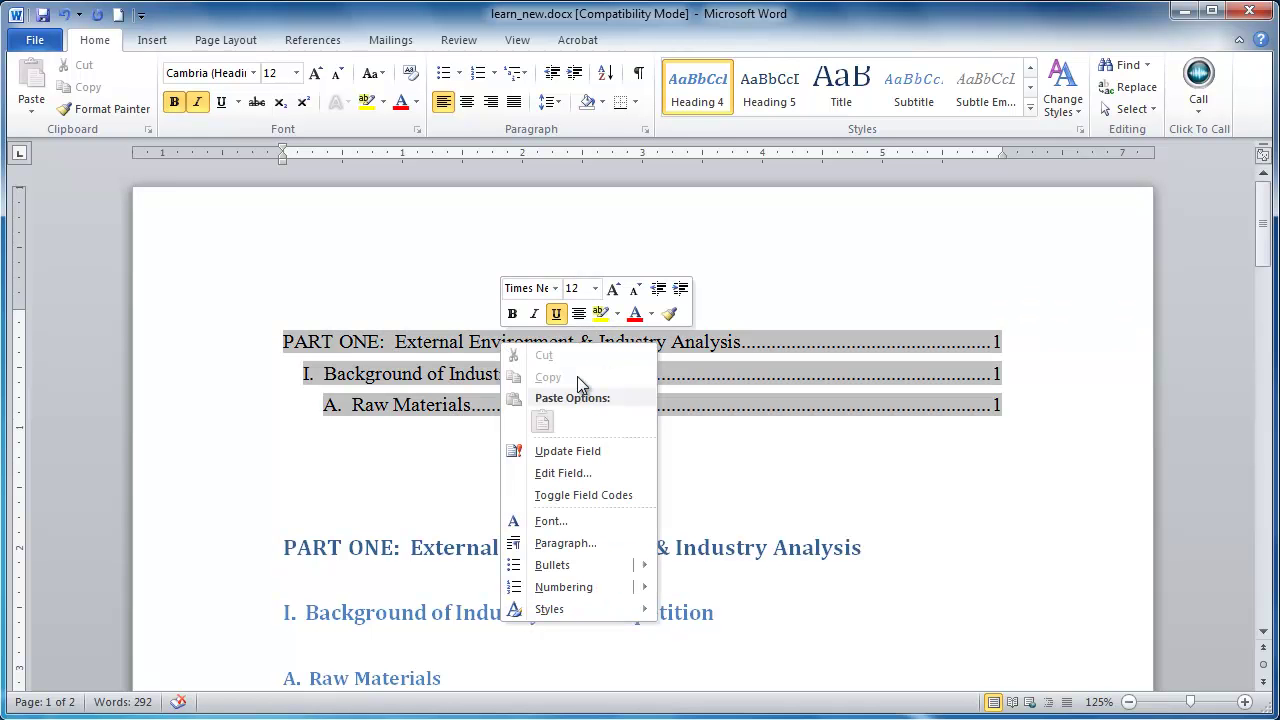
left_click(566, 452)
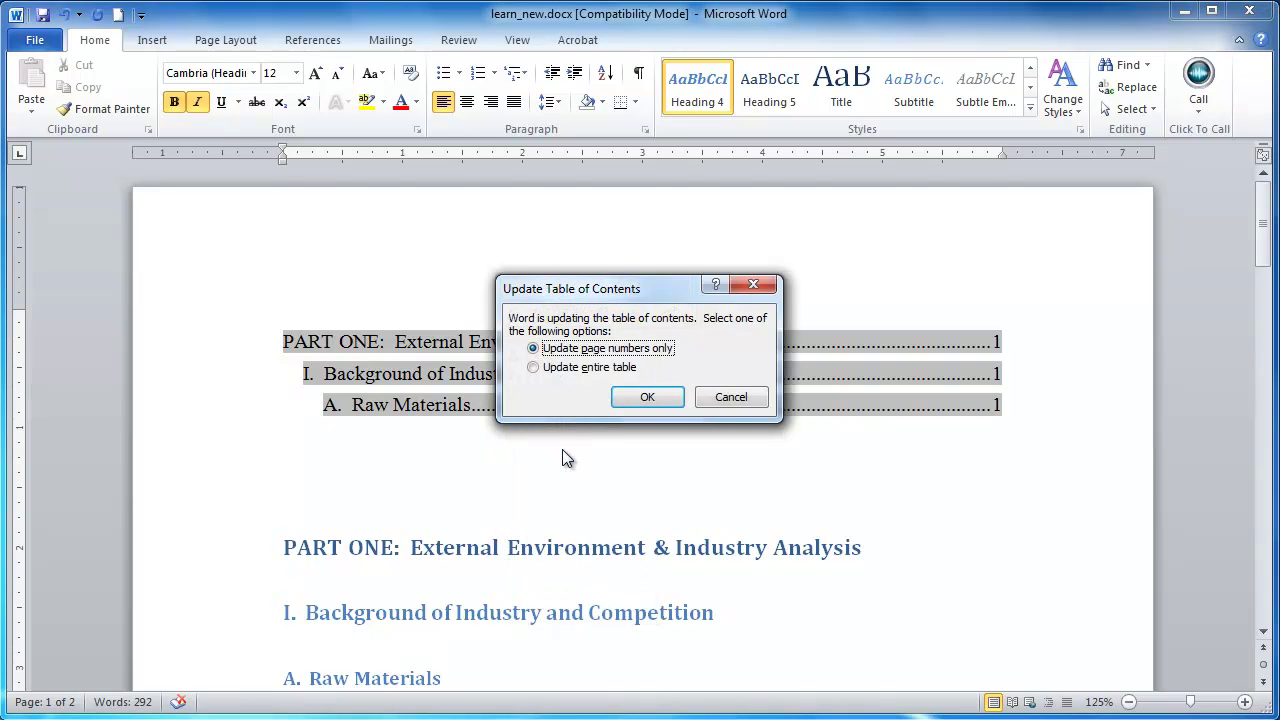
left_click(552, 368)
left_click(646, 397)
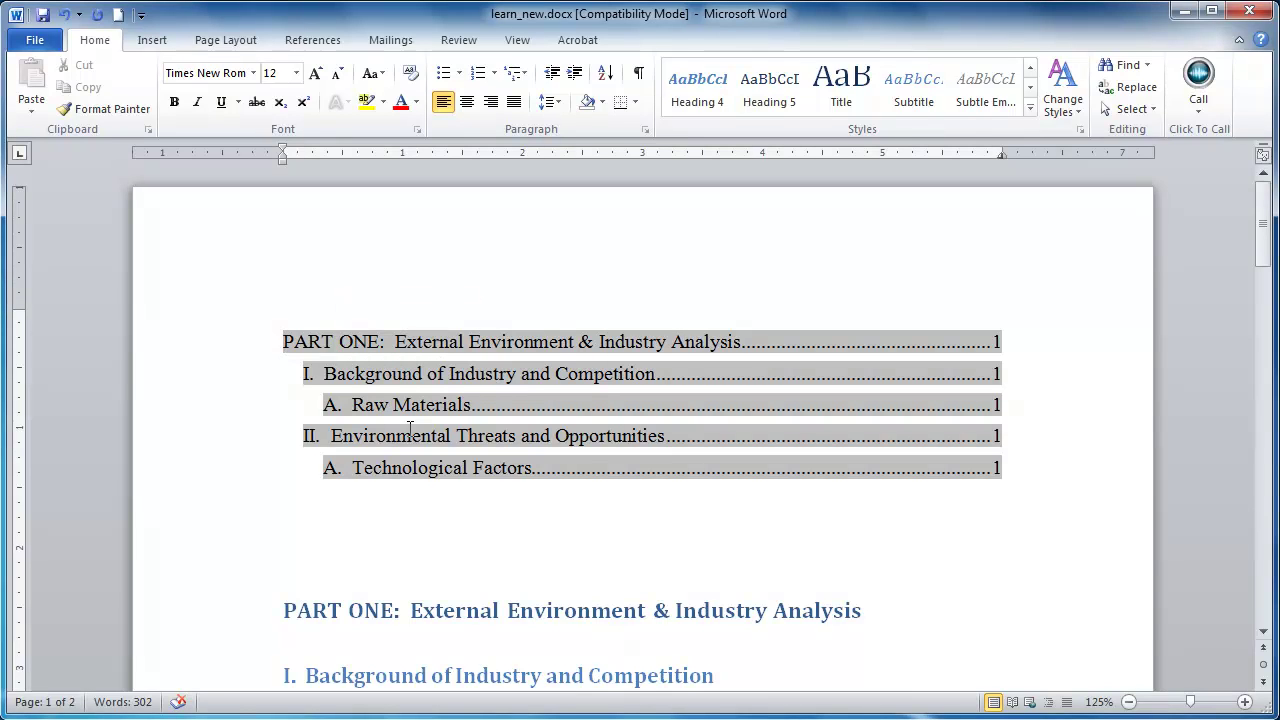
Check the Production Process heading in the body, and delete the whole table of contents.
left_click_drag(1268, 265, 1266, 344)
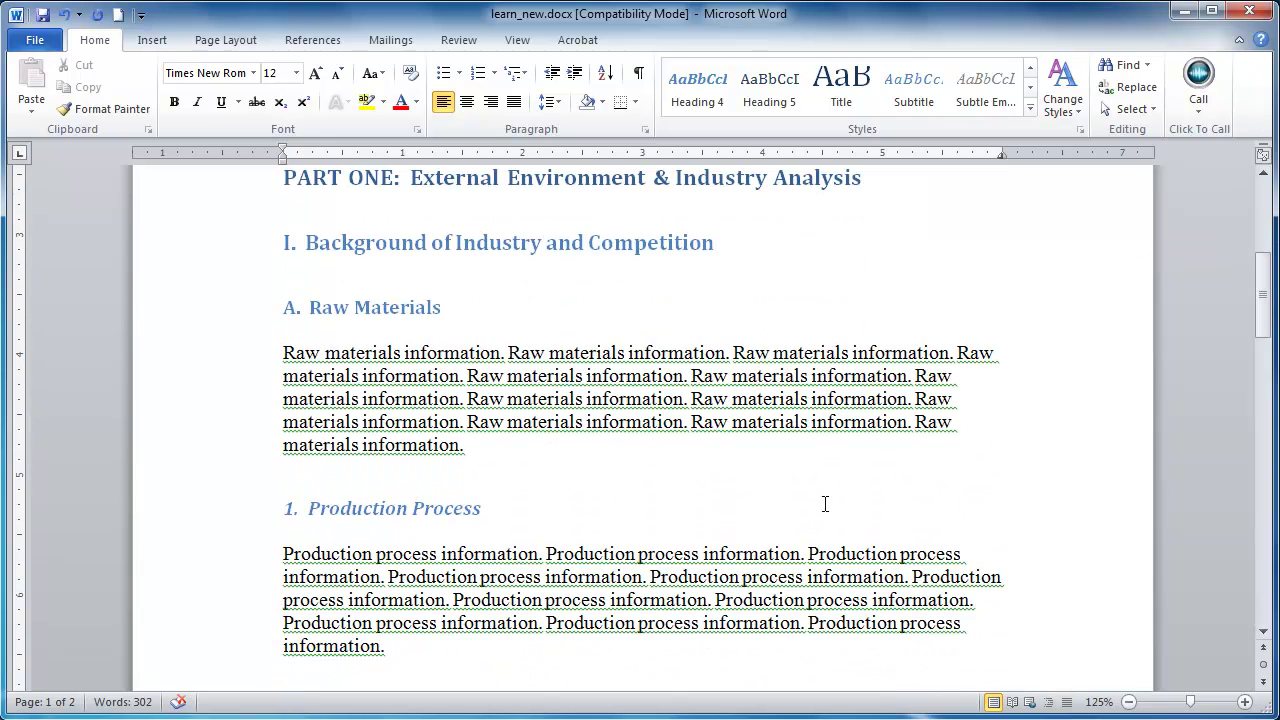
left_click_drag(1266, 300, 1257, 206)
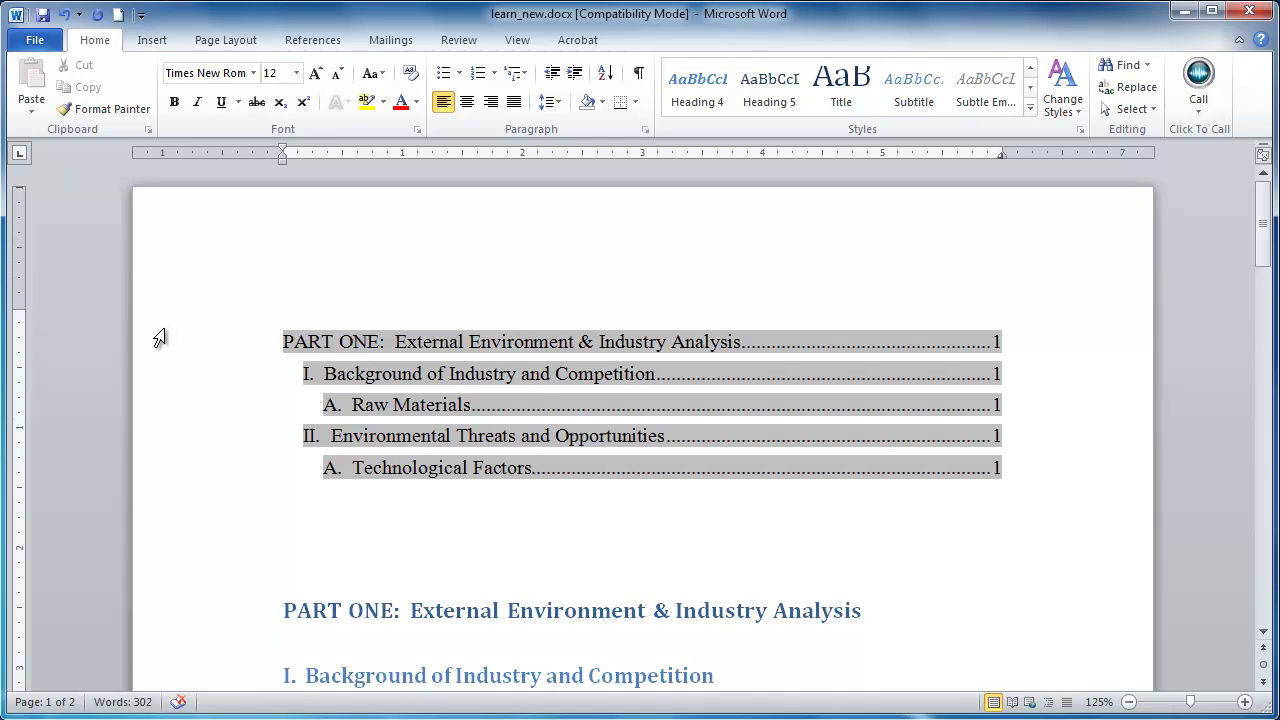
left_click_drag(177, 340, 216, 488)
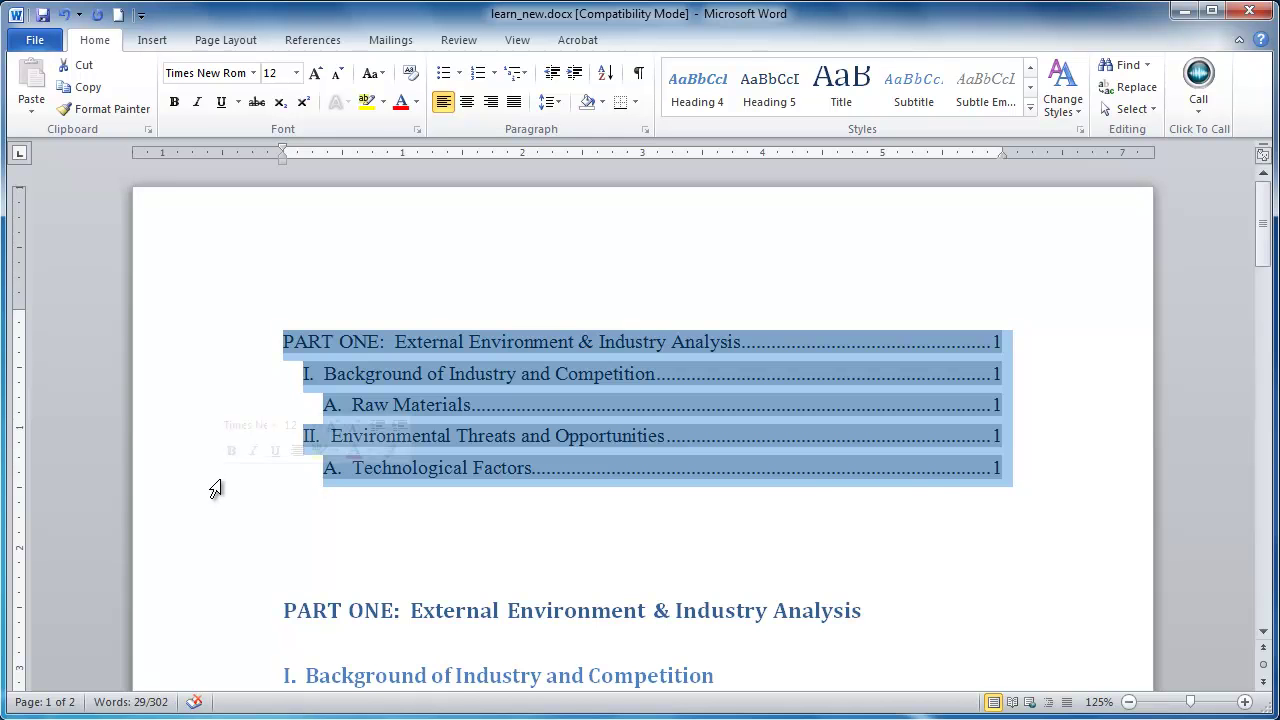
key("Delete")
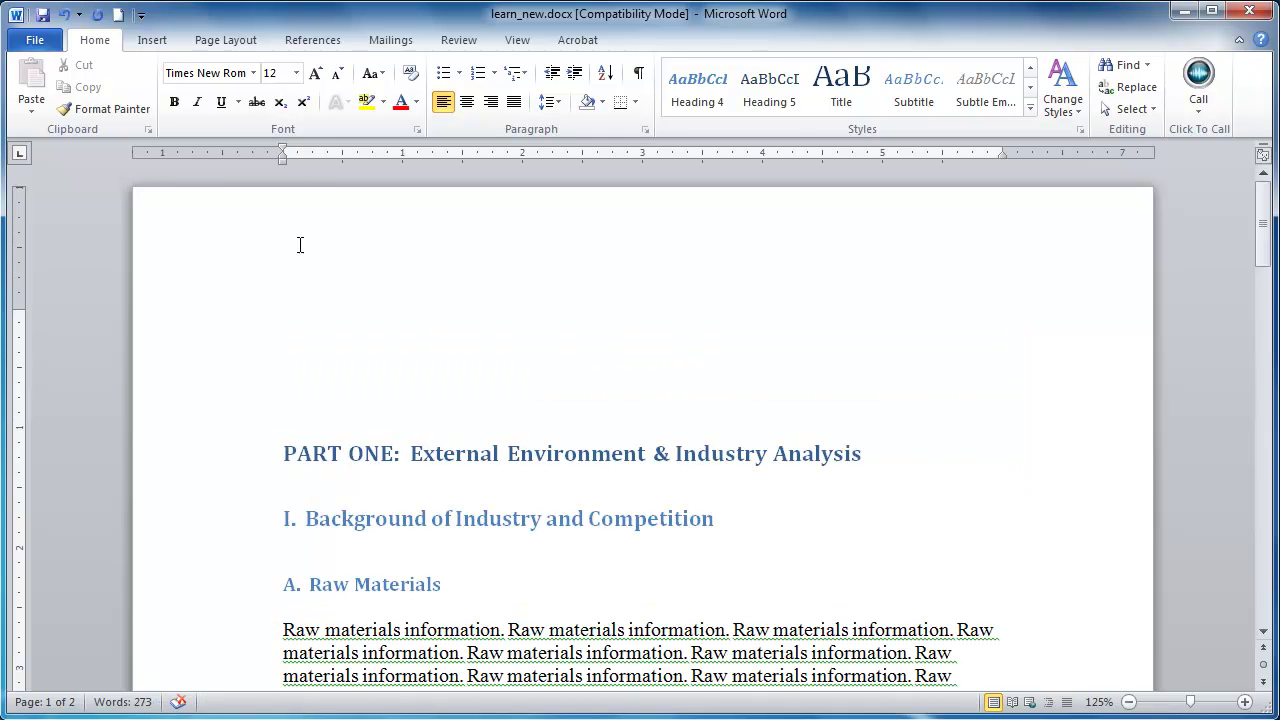
Insert a new custom table of contents above the PART ONE heading with Show levels set to 5.
left_click(313, 40)
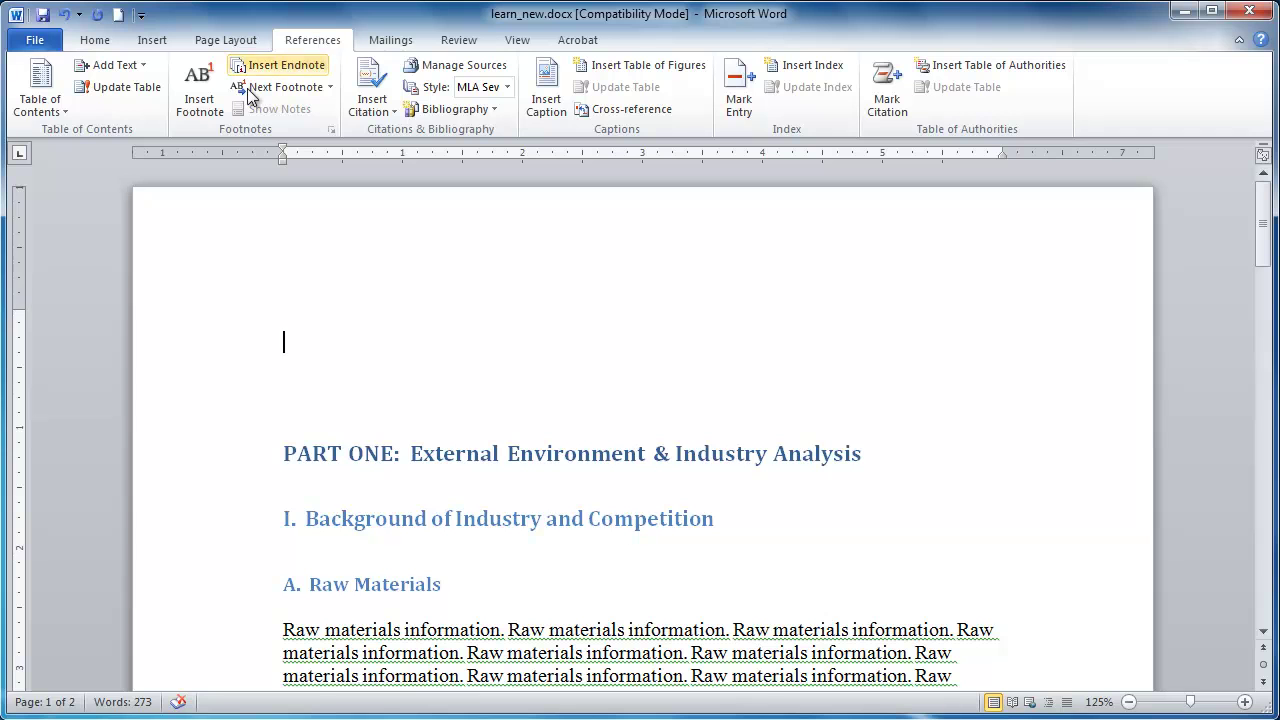
left_click(37, 103)
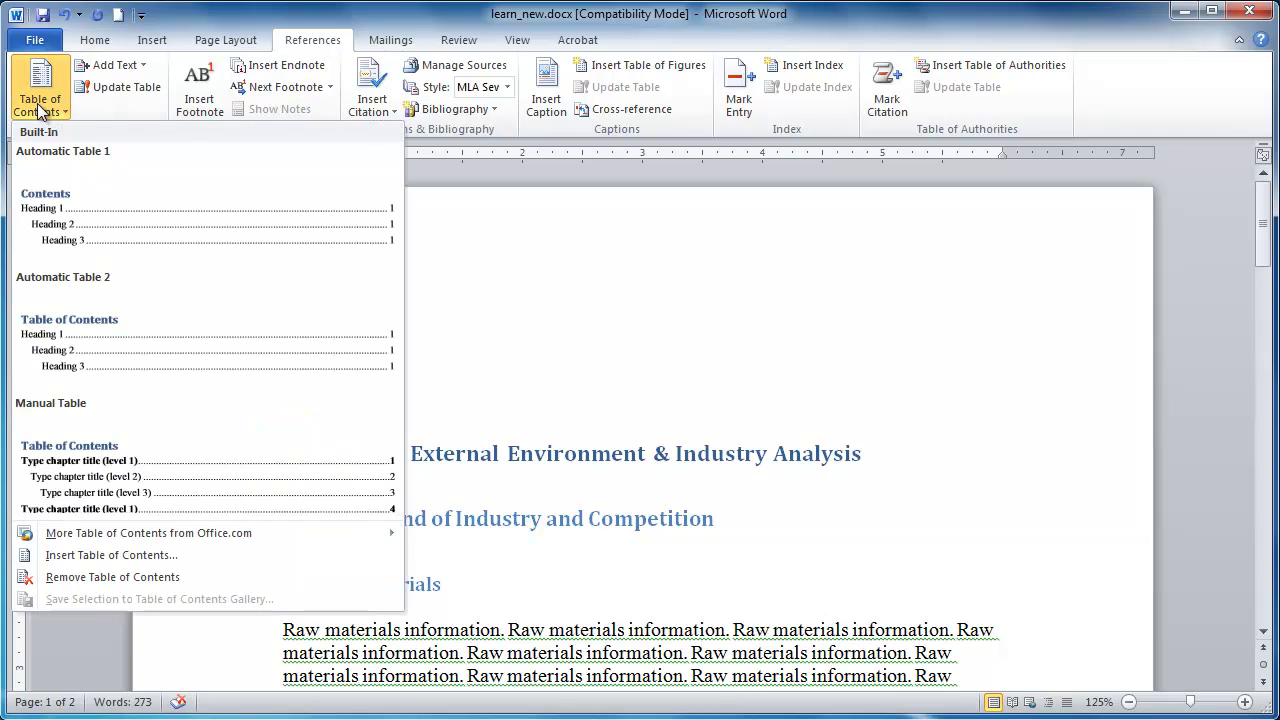
left_click(81, 555)
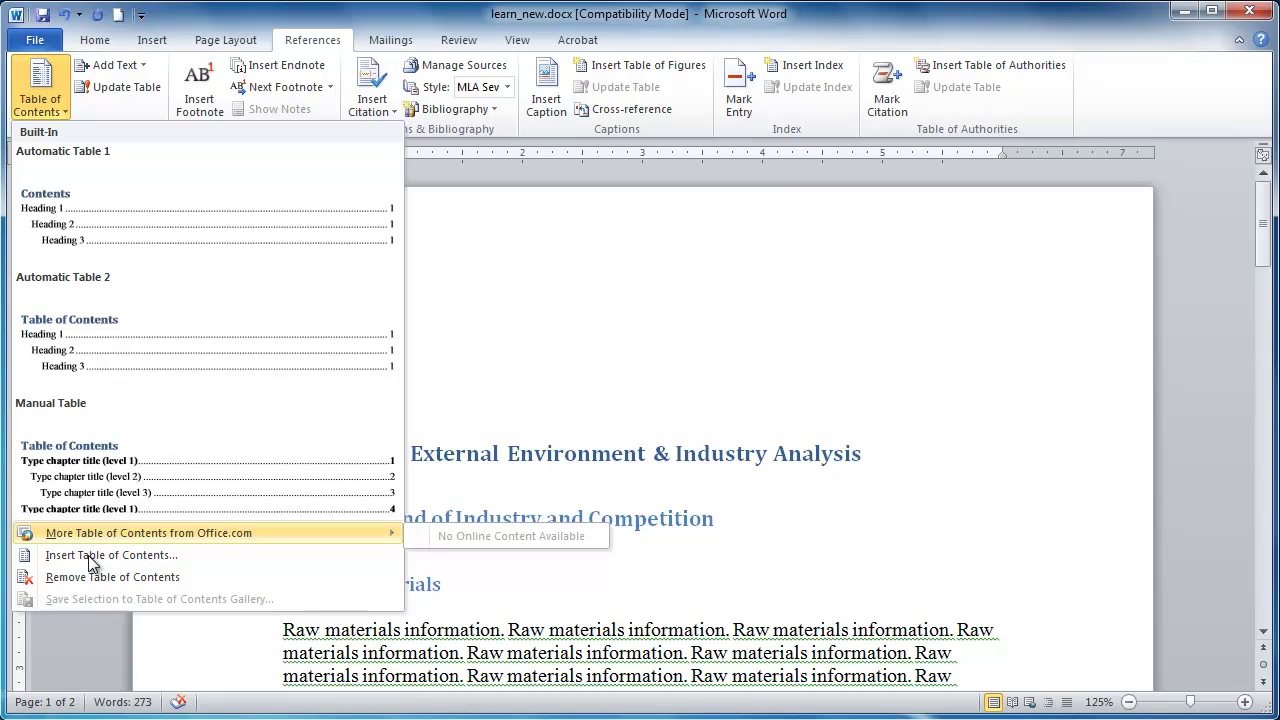
left_click(112, 556)
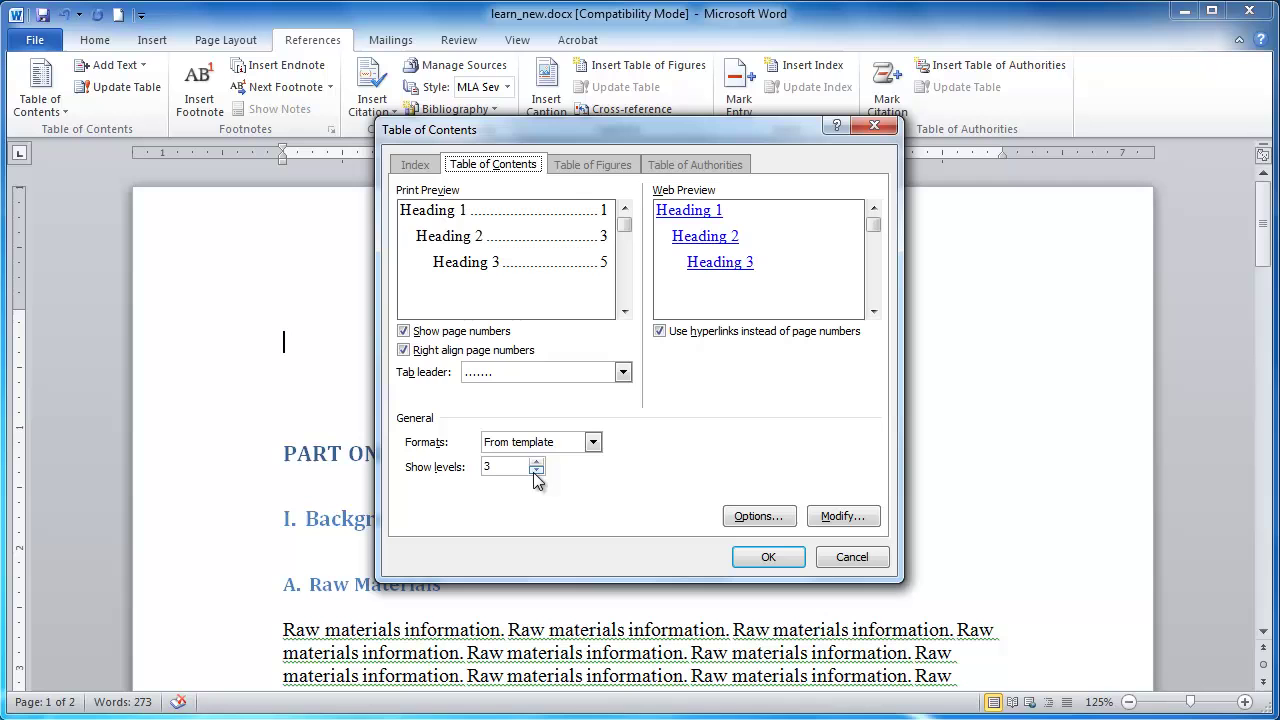
left_click(537, 462)
left_click(537, 462)
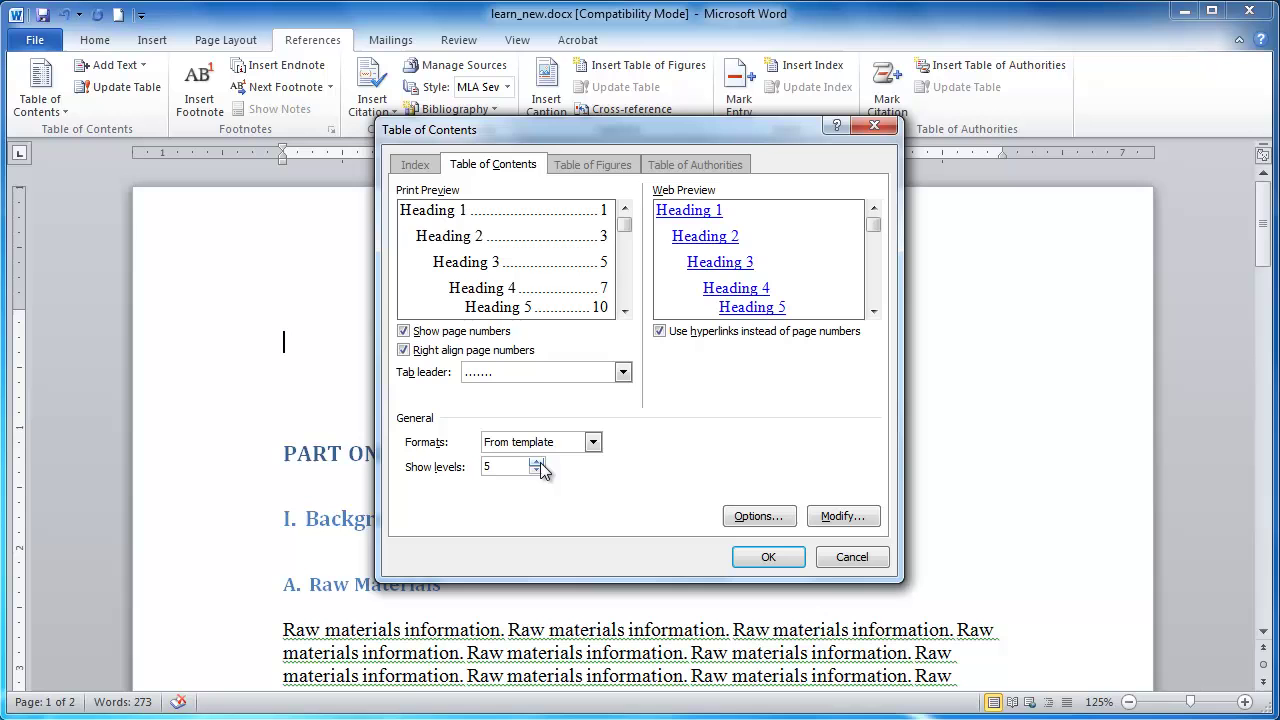
type("3")
left_click(752, 556)
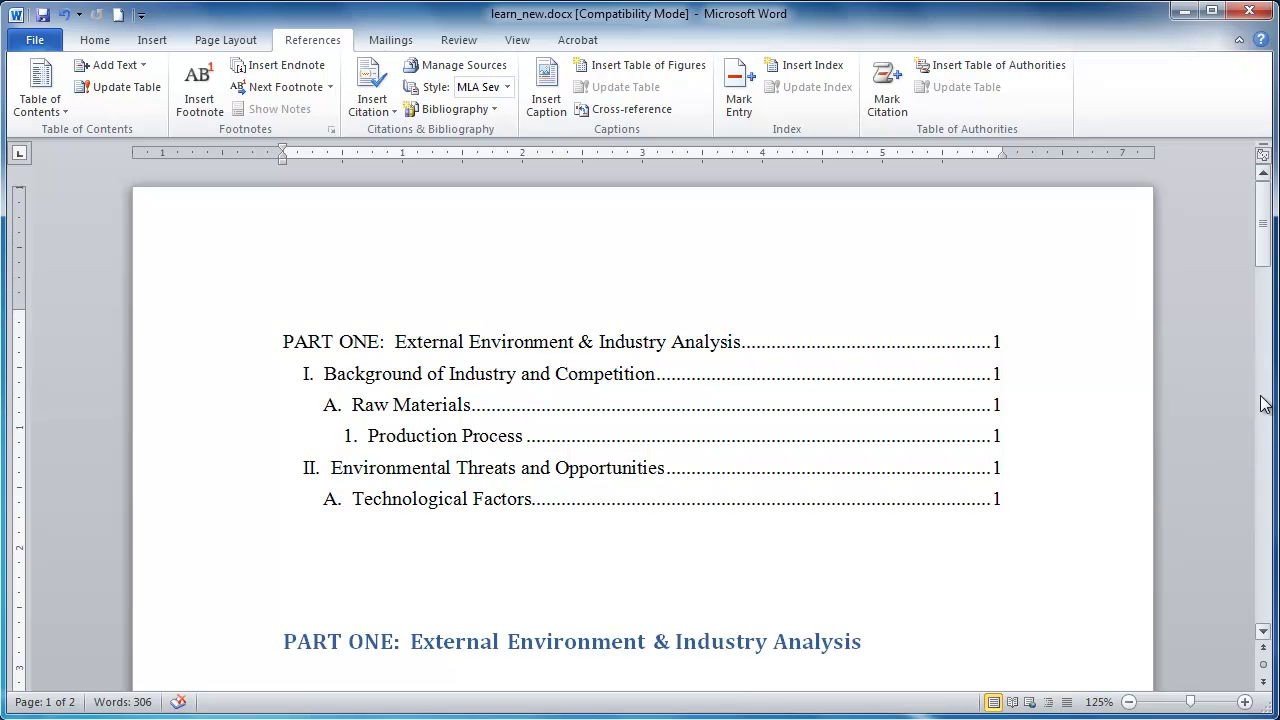
Place the cursor in the PART ONE heading and open the full Styles list beside the document text.
left_click_drag(1266, 240, 1275, 303)
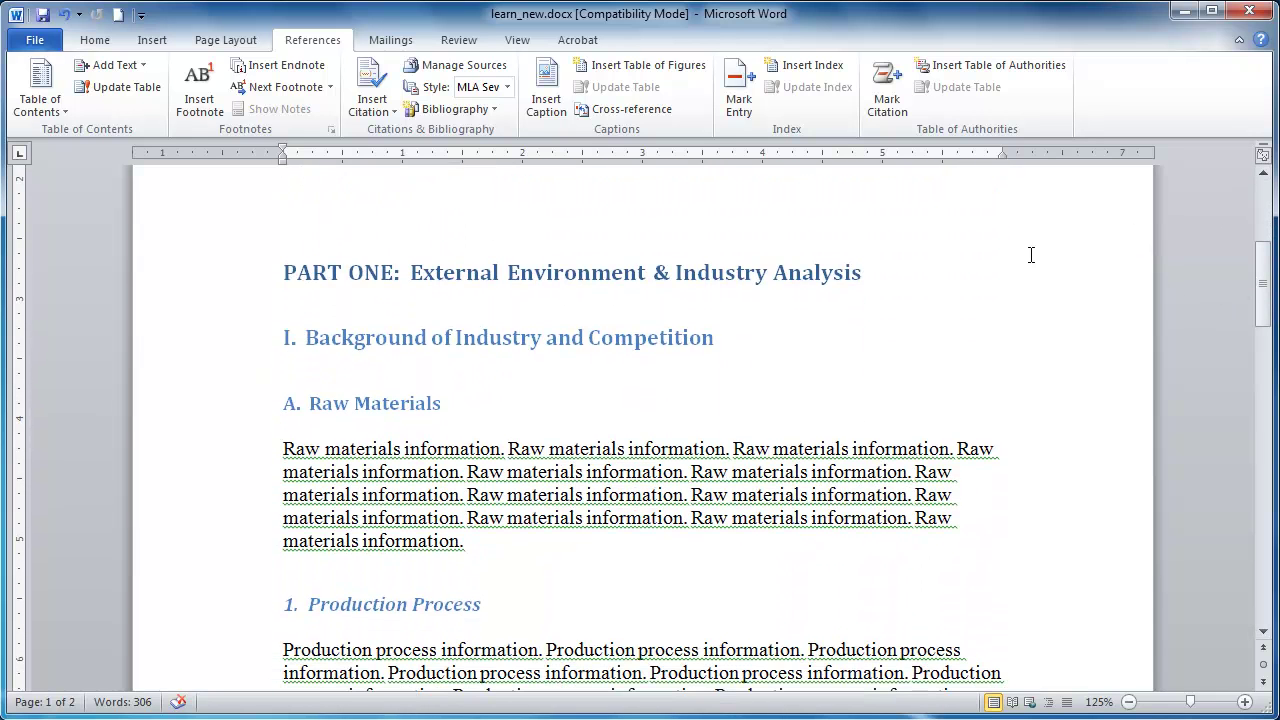
left_click(95, 40)
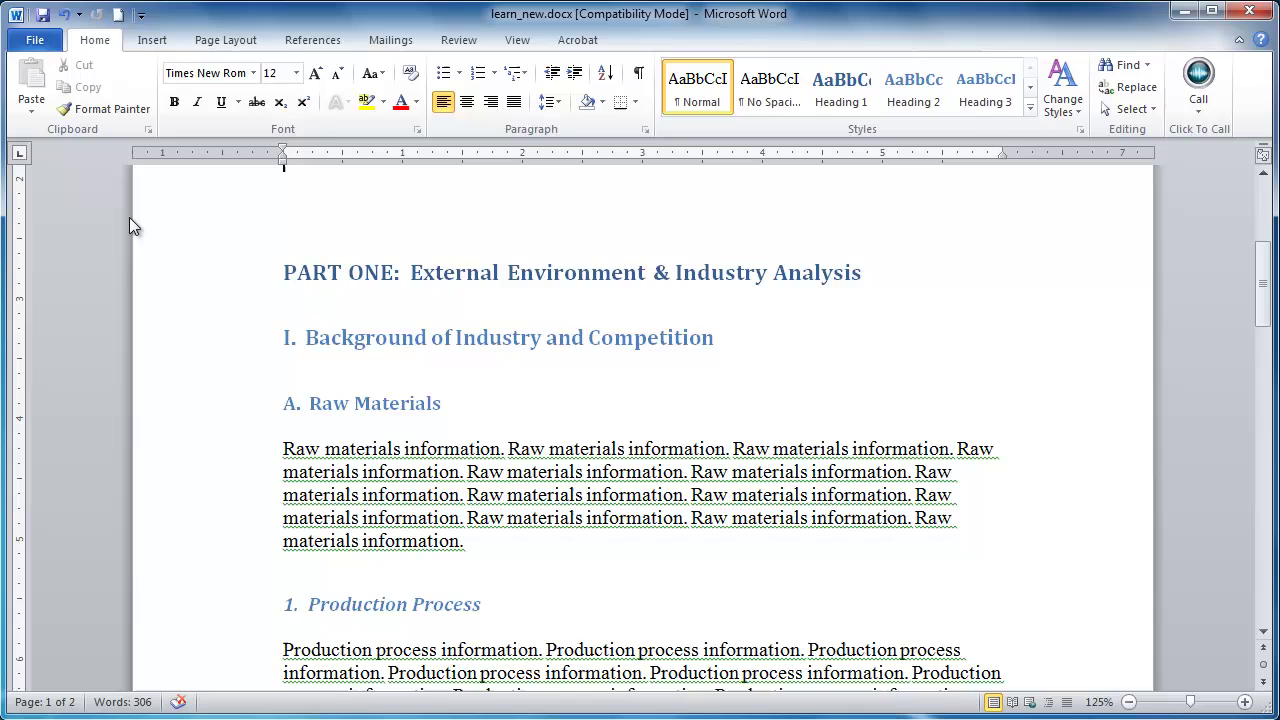
left_click(419, 277)
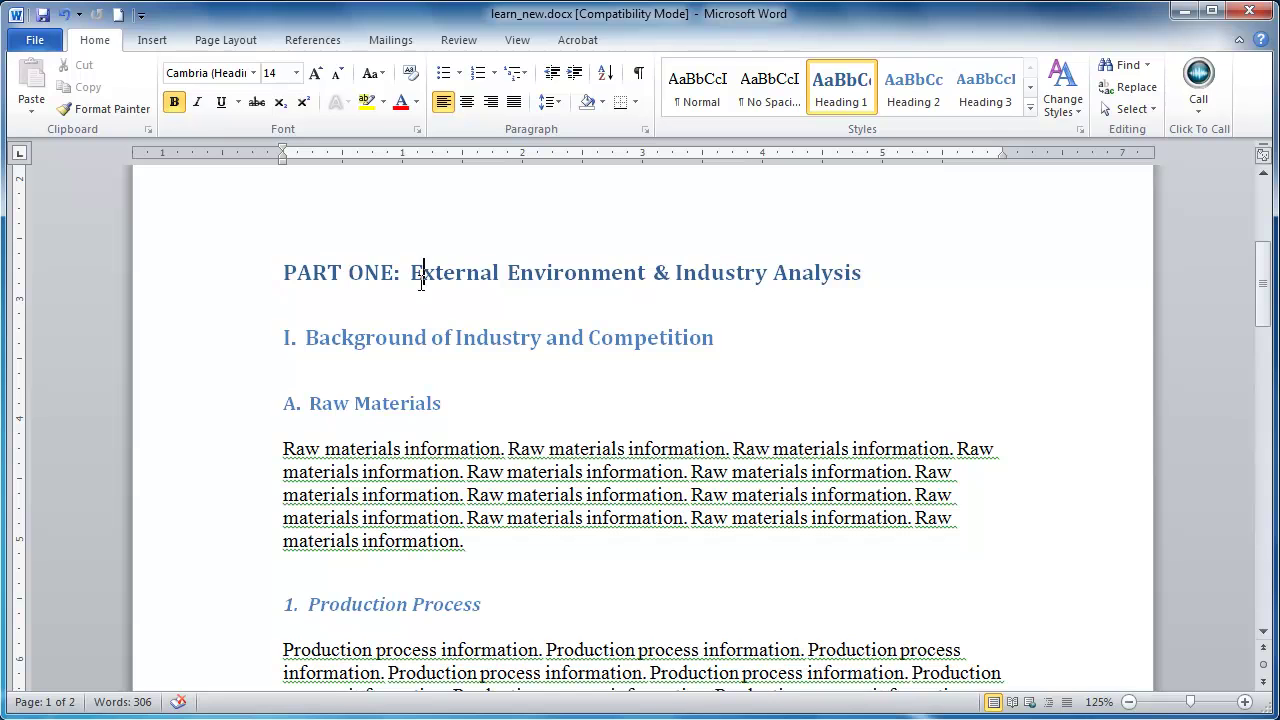
right_click(840, 92)
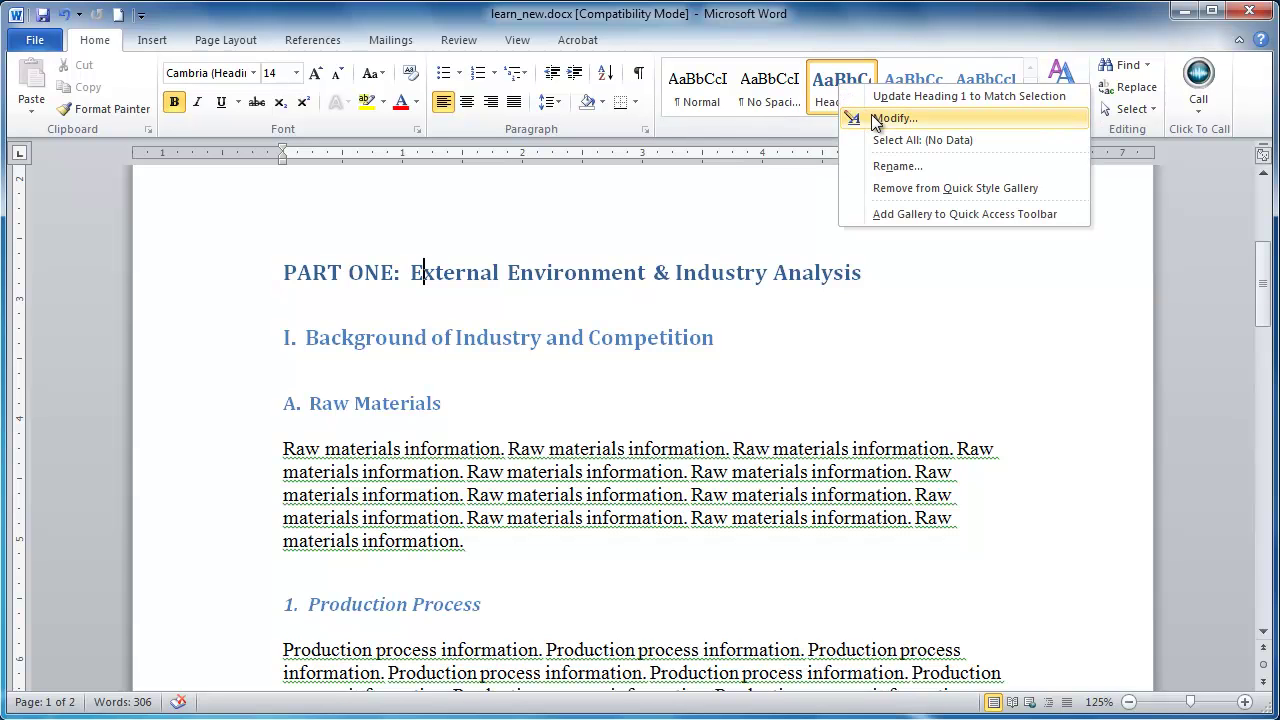
left_click(862, 34)
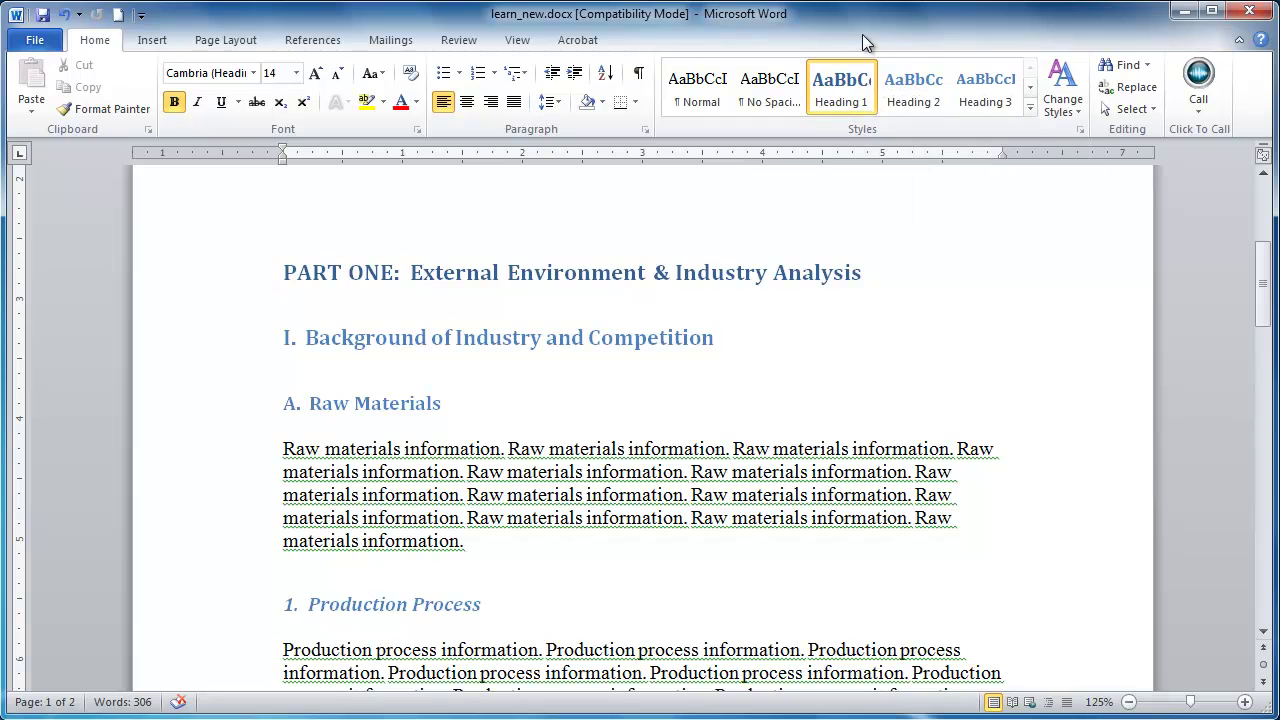
left_click(1079, 129)
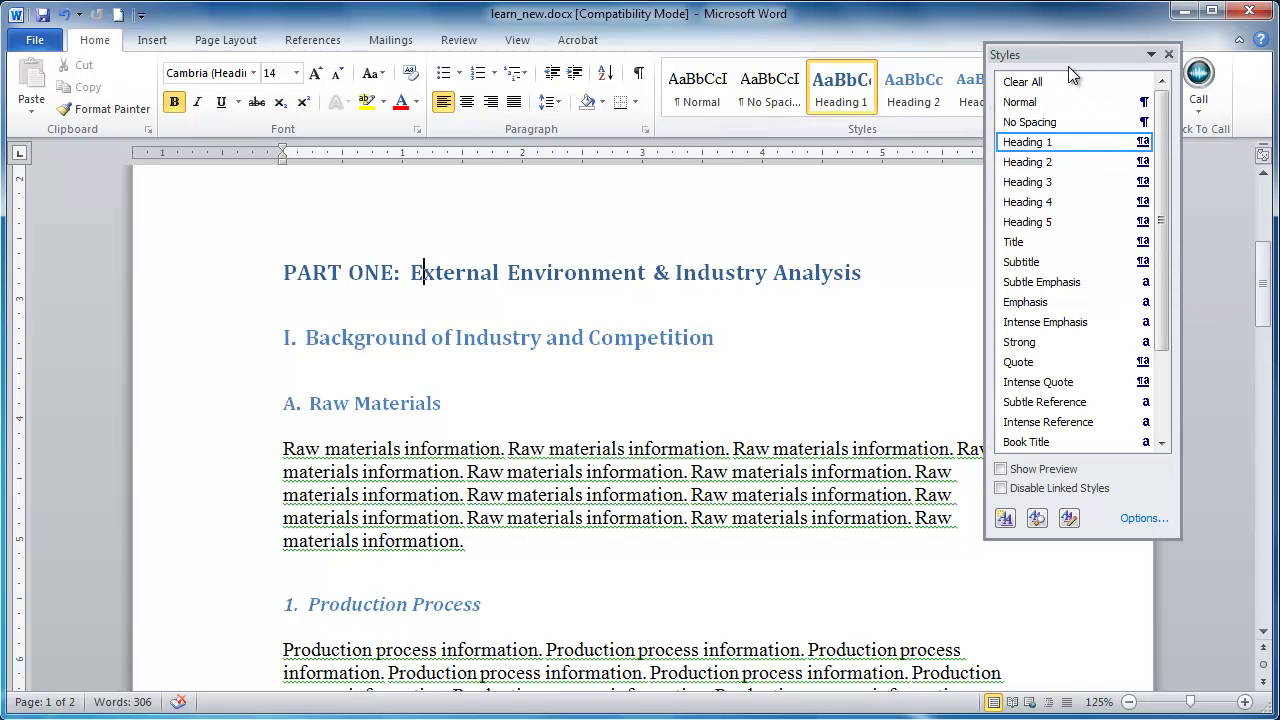
left_click_drag(1065, 61, 1121, 182)
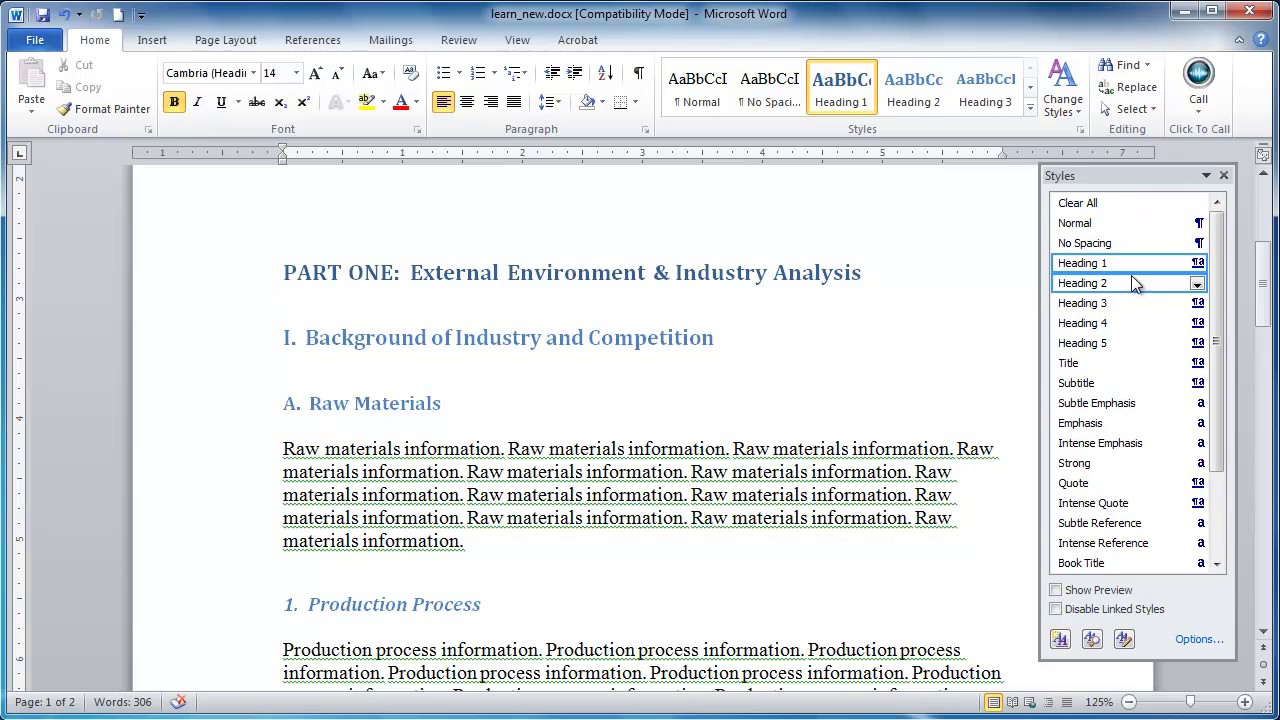
Modify the Heading 1 style to use the red Accent 2 font color and size 18.
left_click(1197, 264)
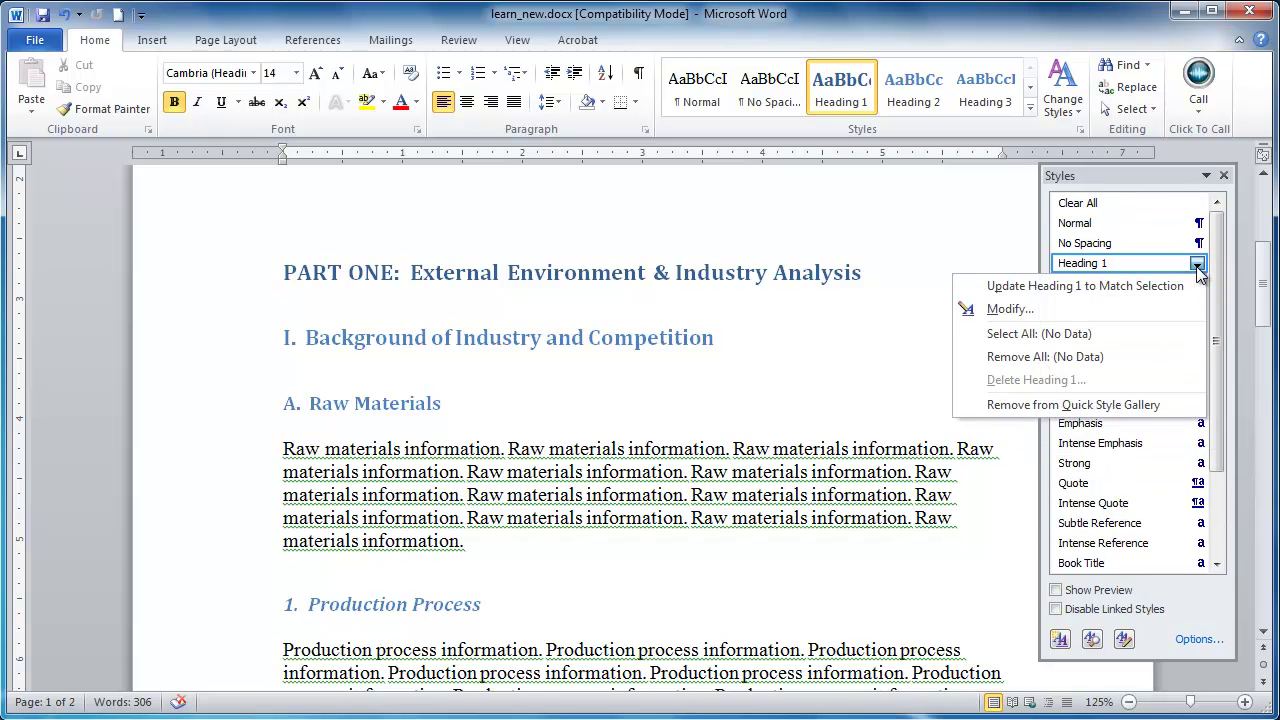
left_click(1055, 311)
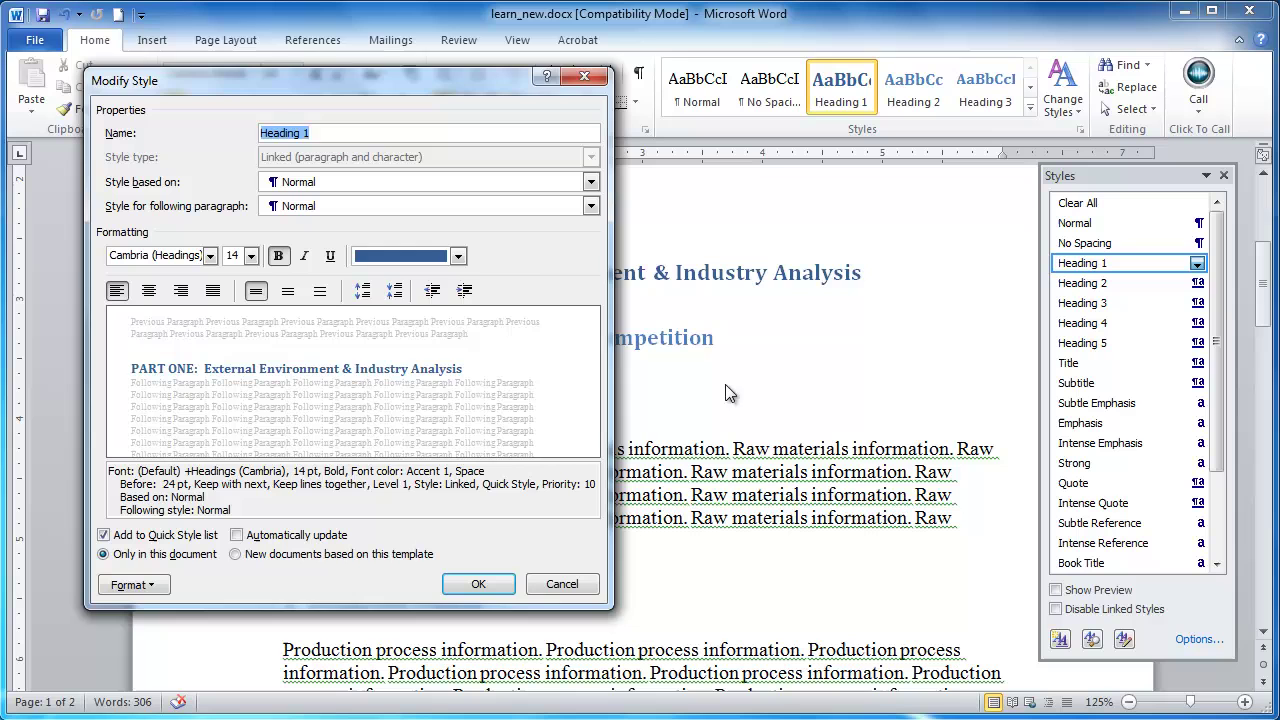
left_click(457, 256)
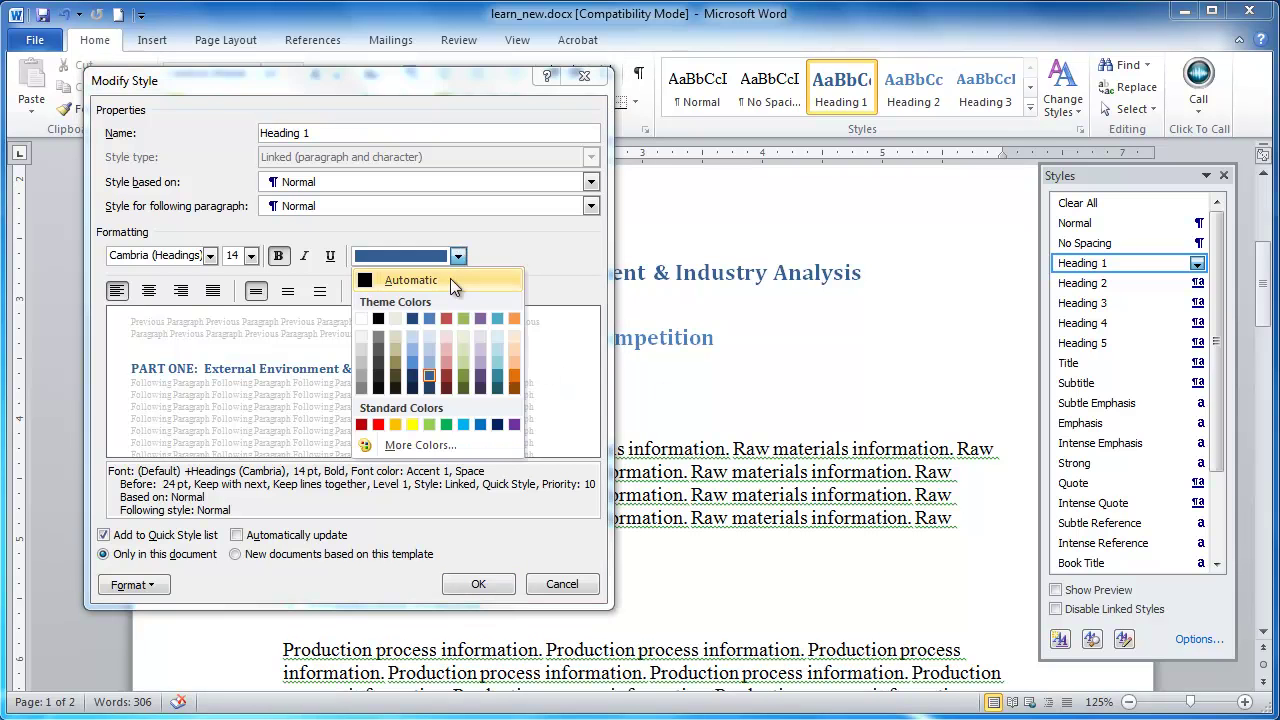
left_click(445, 322)
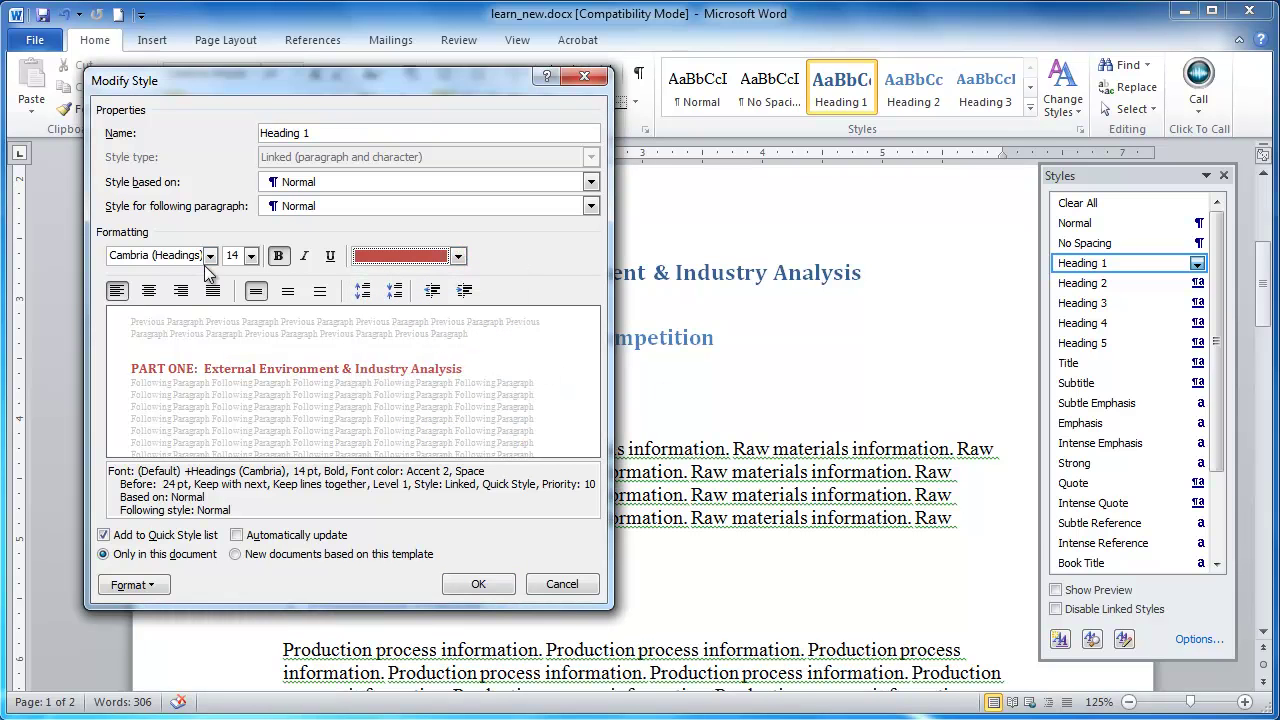
left_click(251, 256)
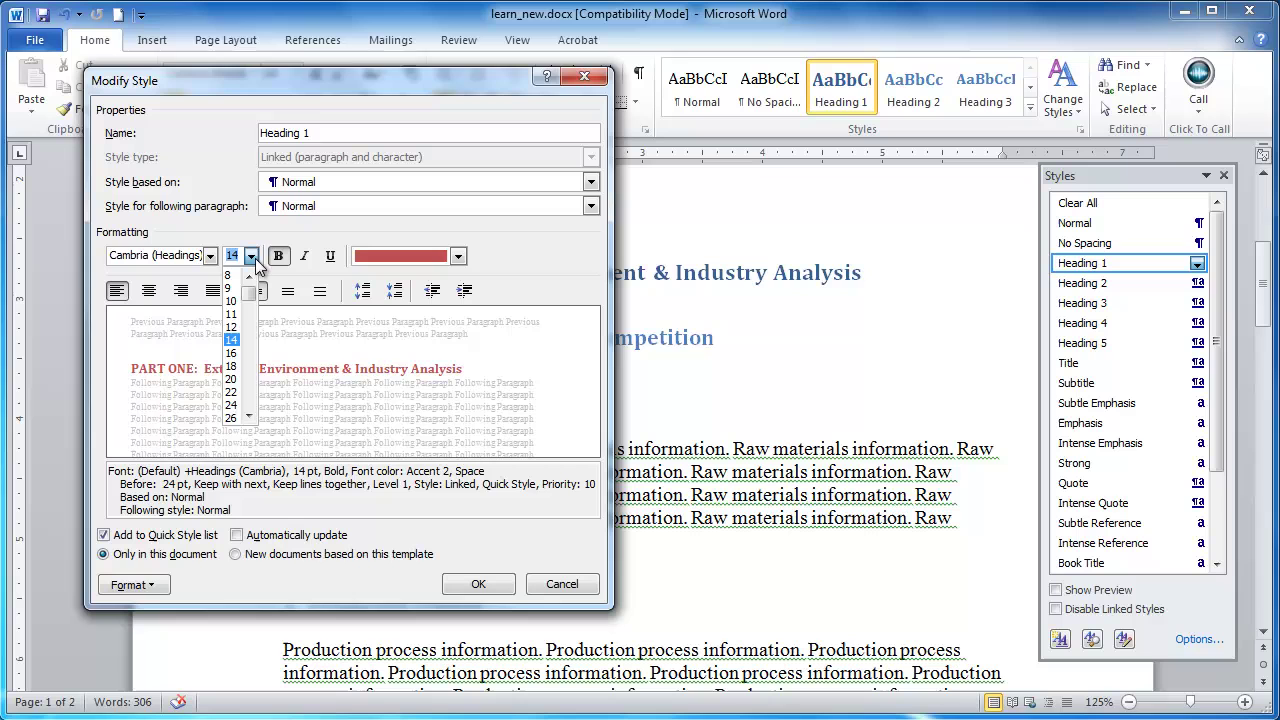
left_click(237, 368)
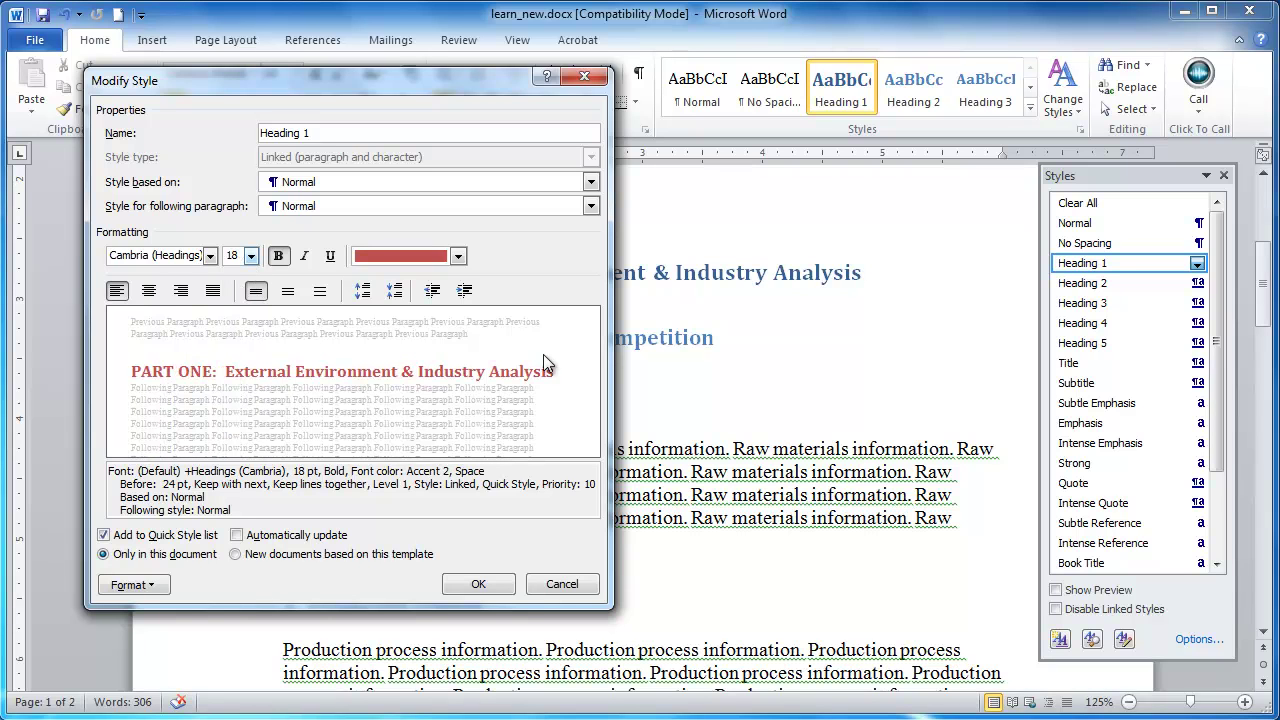
Review the detailed font and paragraph settings of the Heading 1 style, and apply the modified style.
left_click(133, 585)
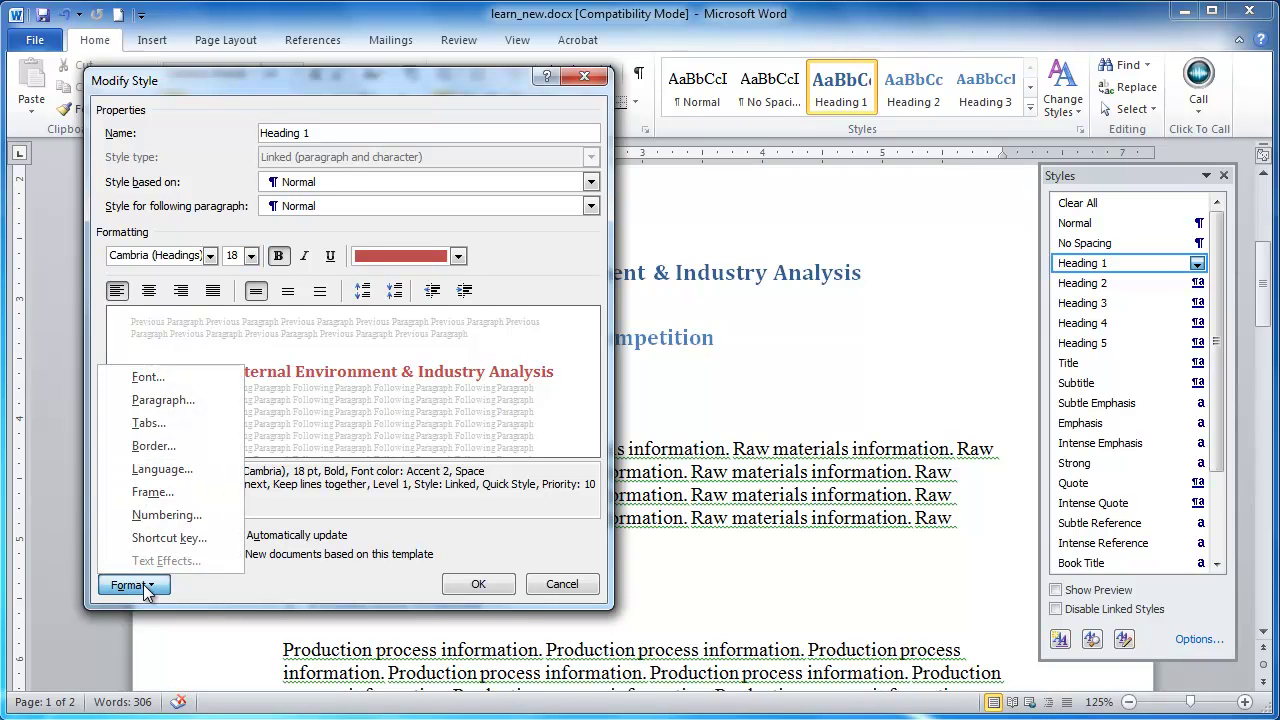
left_click(152, 379)
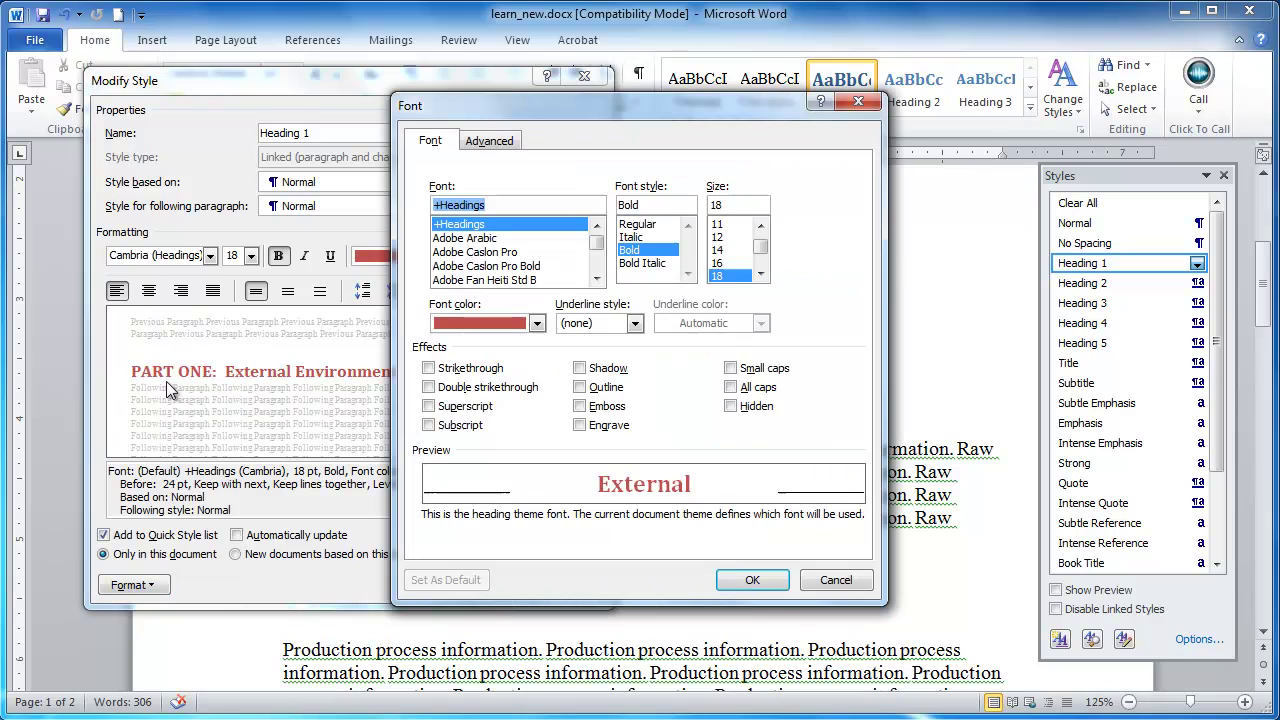
left_click(834, 582)
left_click(133, 586)
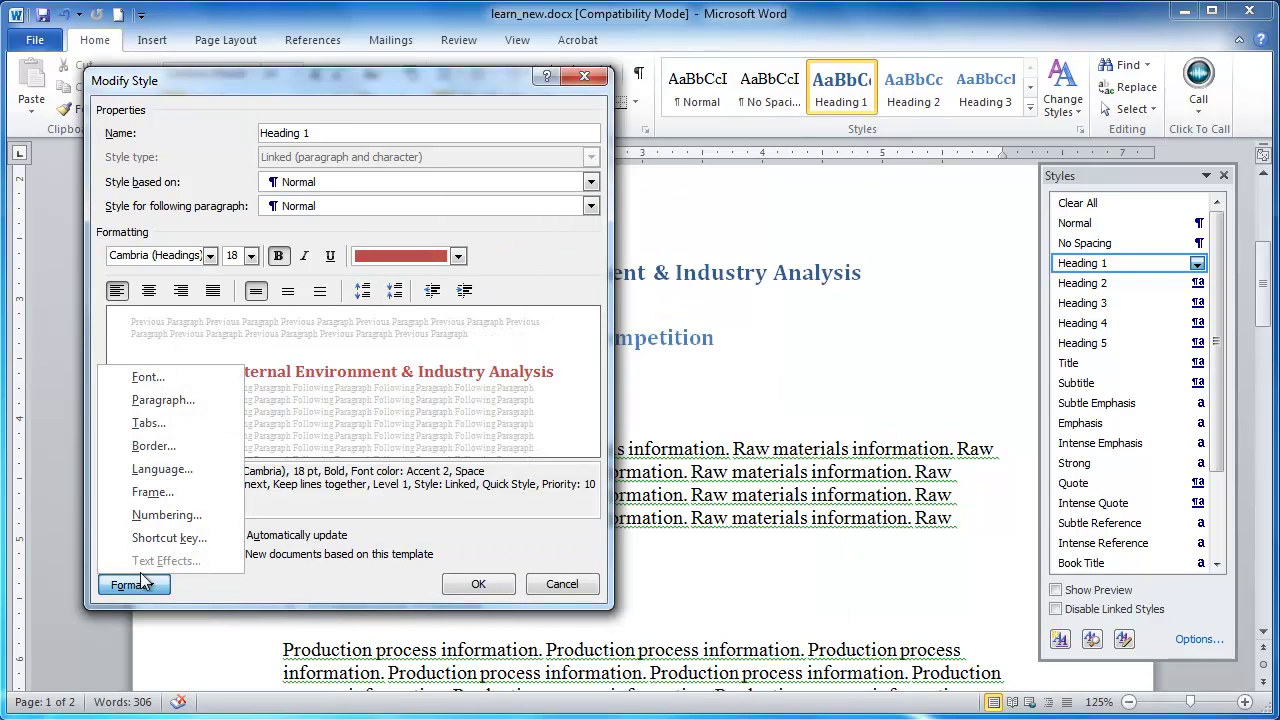
left_click(182, 401)
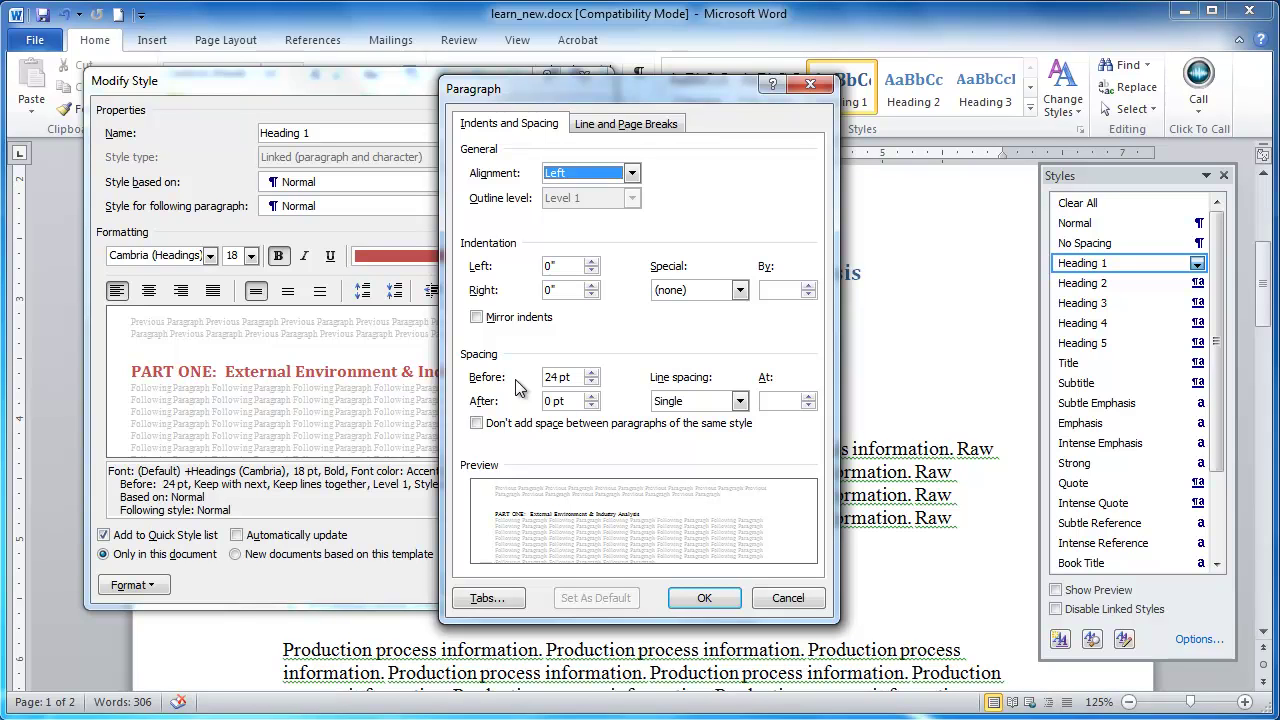
left_click(706, 597)
left_click(478, 584)
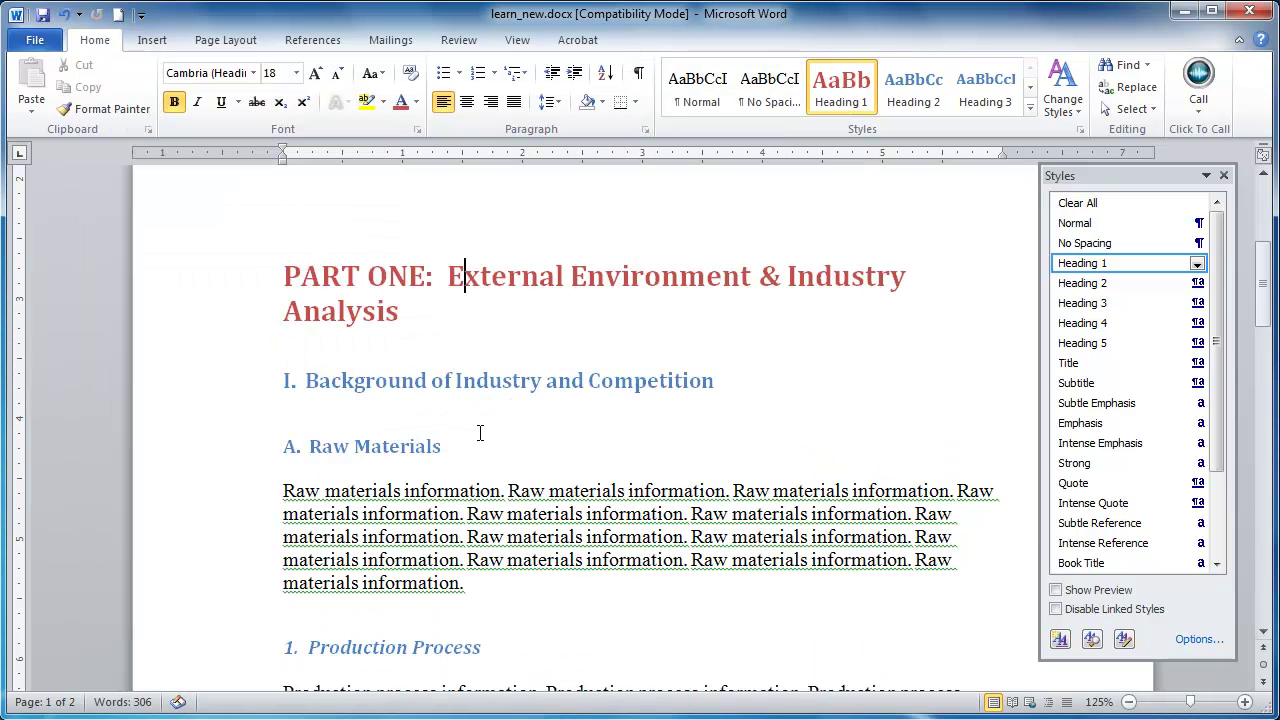
Set the Heading 2 style's font color to Automatic, and check the "II. Environmental Threats and Opportunities" heading in the body.
left_click(463, 380)
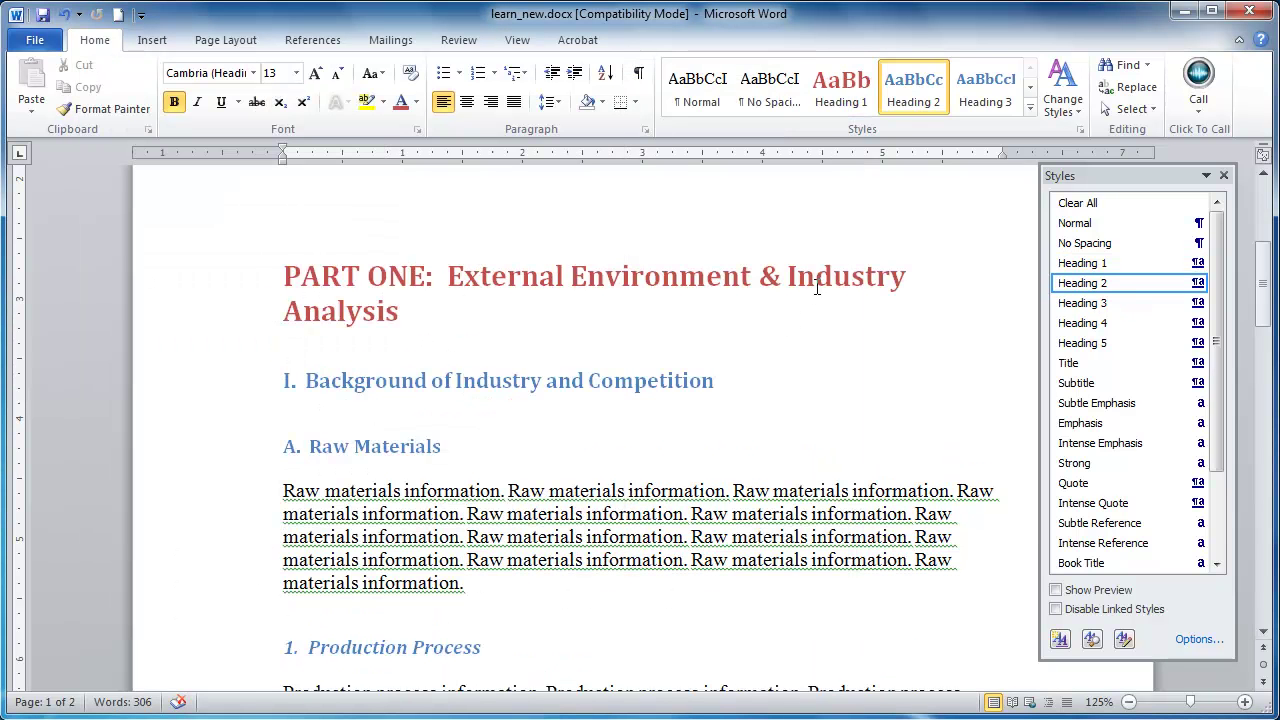
right_click(910, 92)
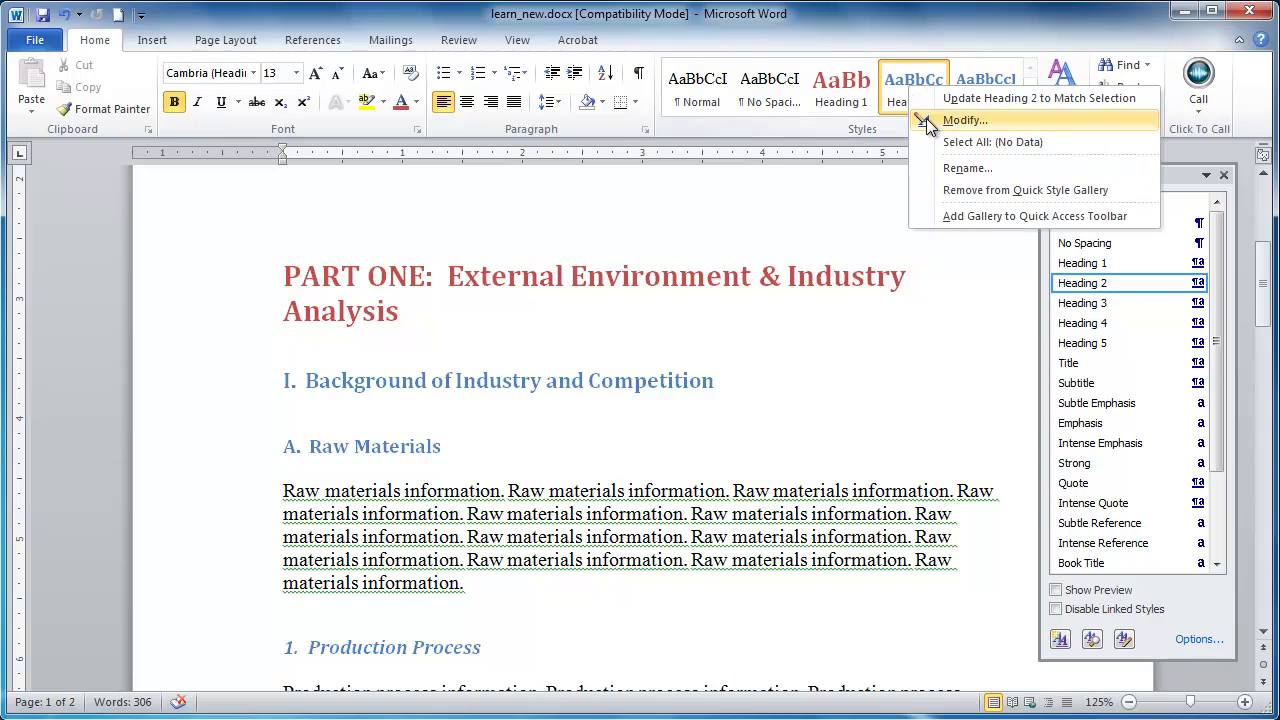
left_click(950, 121)
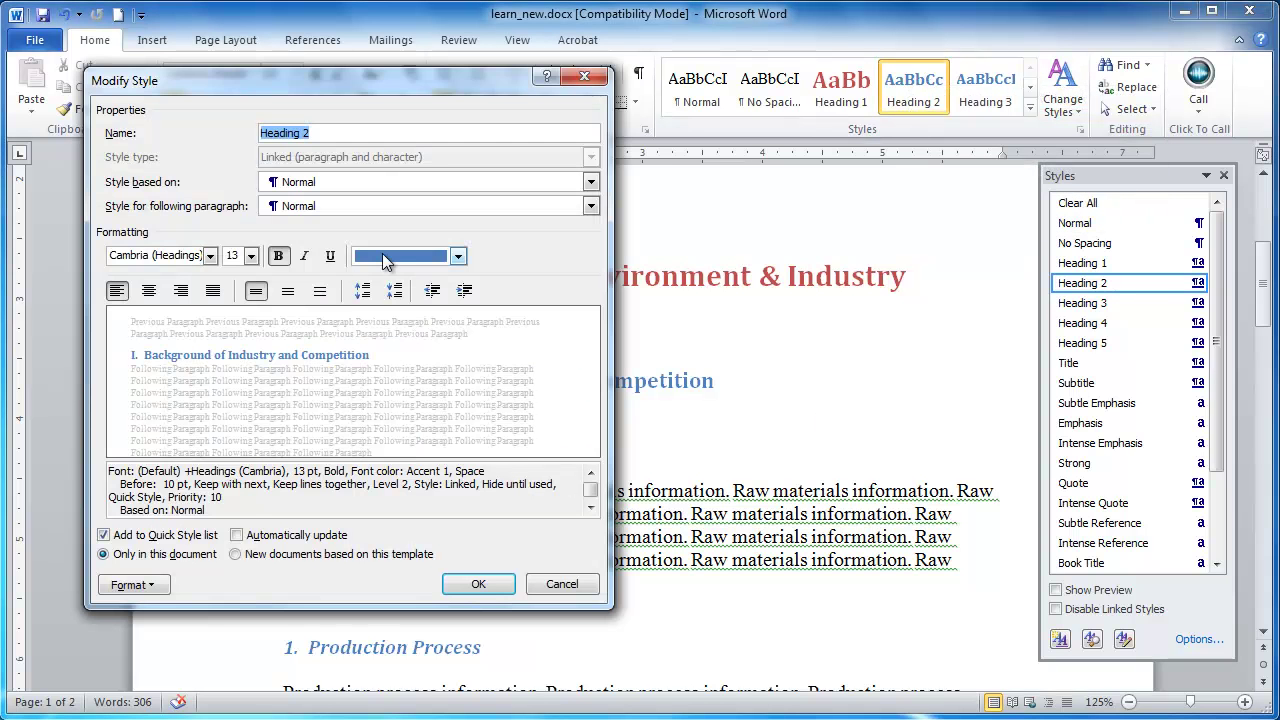
left_click(387, 258)
left_click(395, 280)
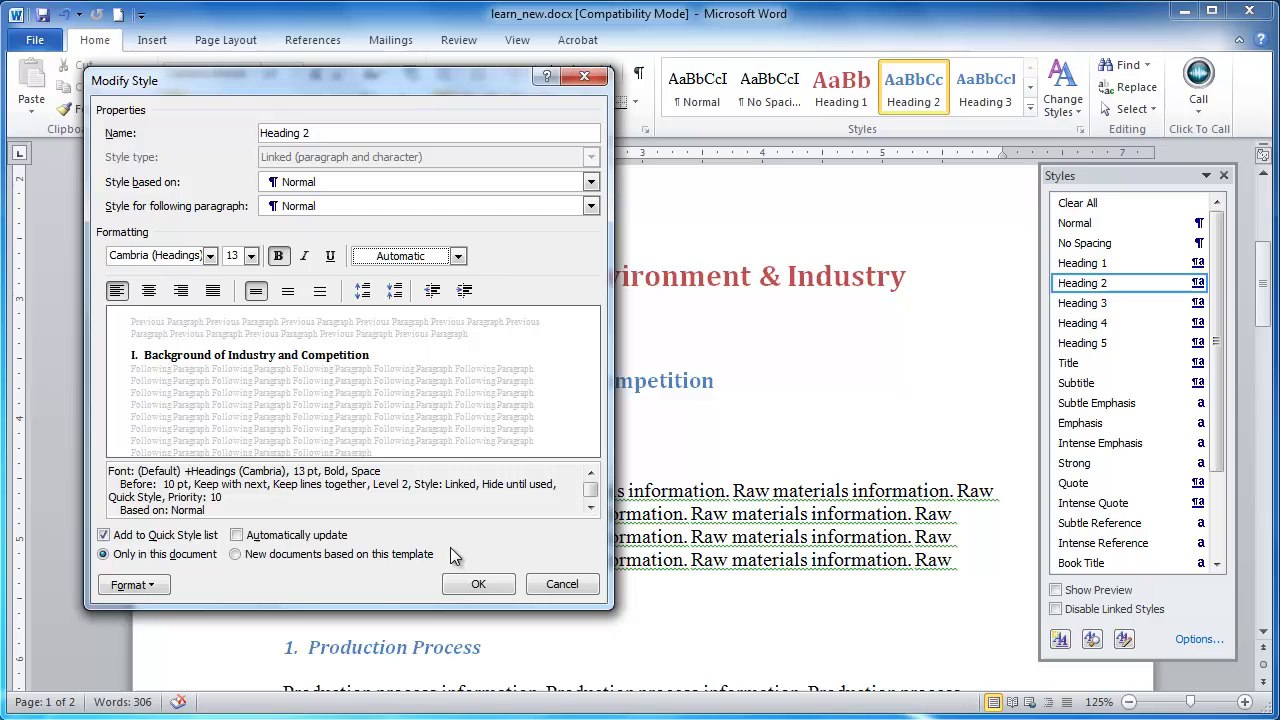
left_click(470, 584)
left_click(450, 514)
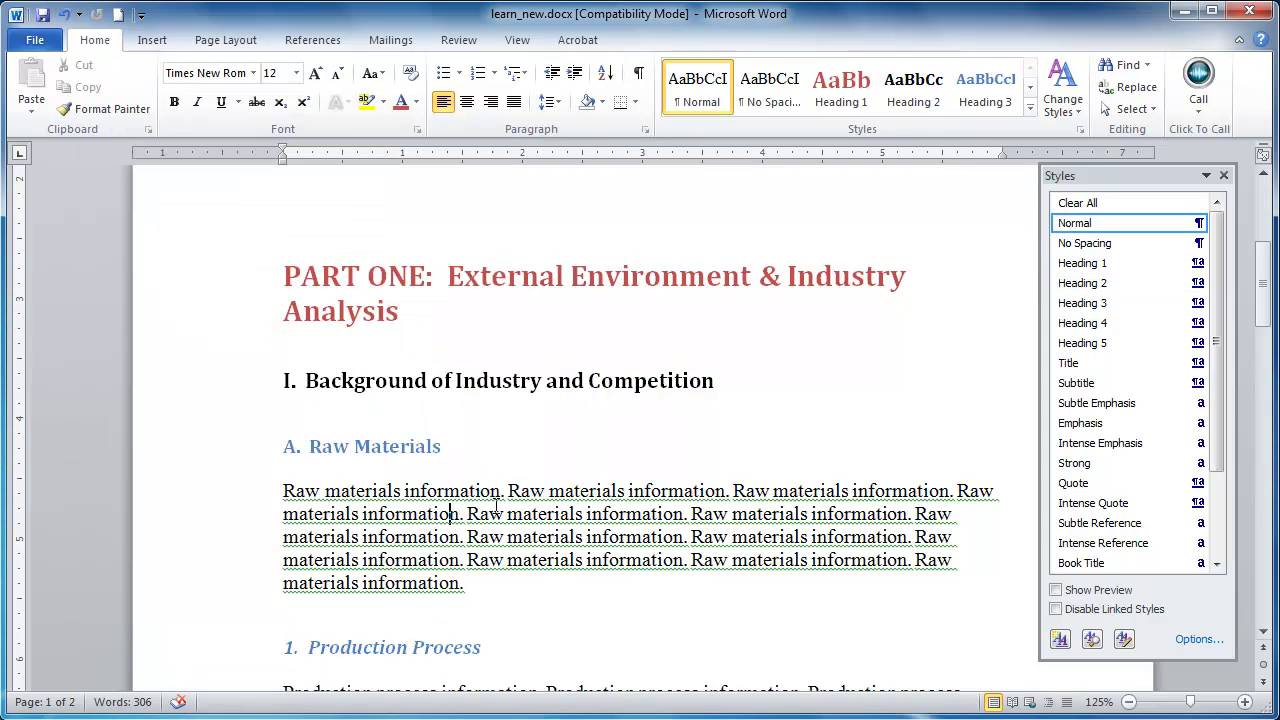
left_click_drag(1262, 251, 1262, 312)
left_click(506, 451)
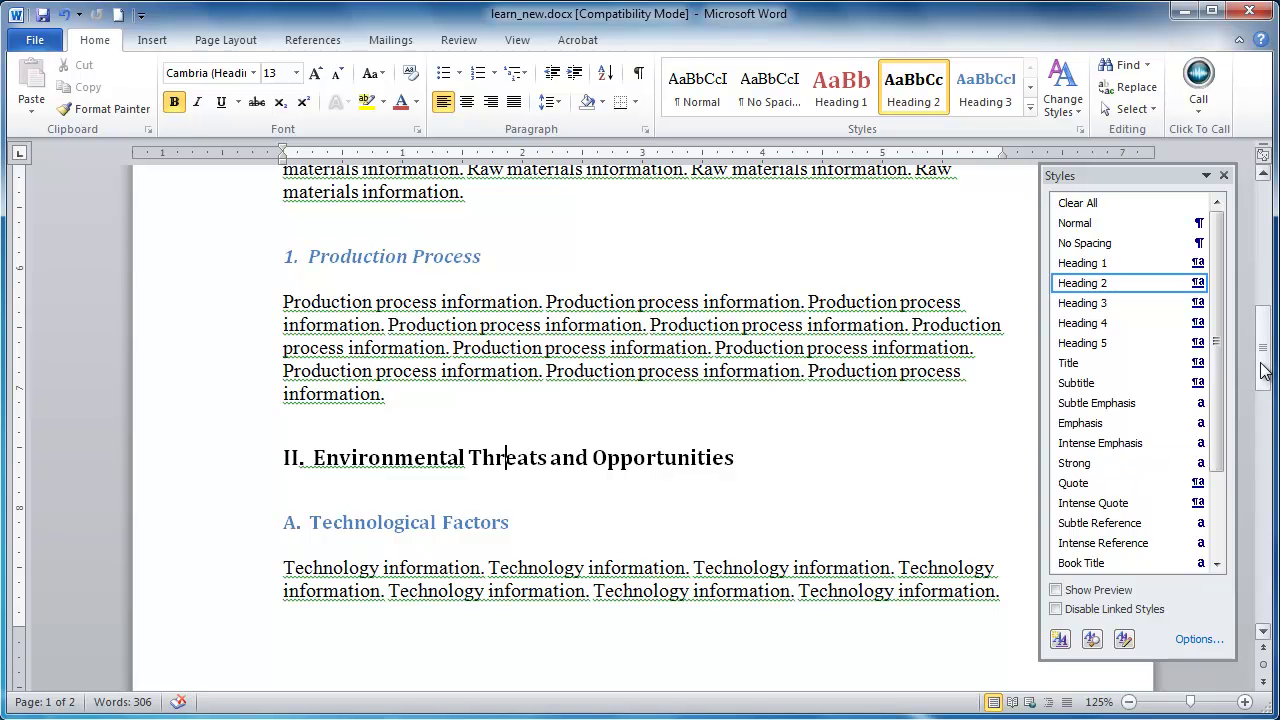
left_click_drag(1263, 370, 1270, 252)
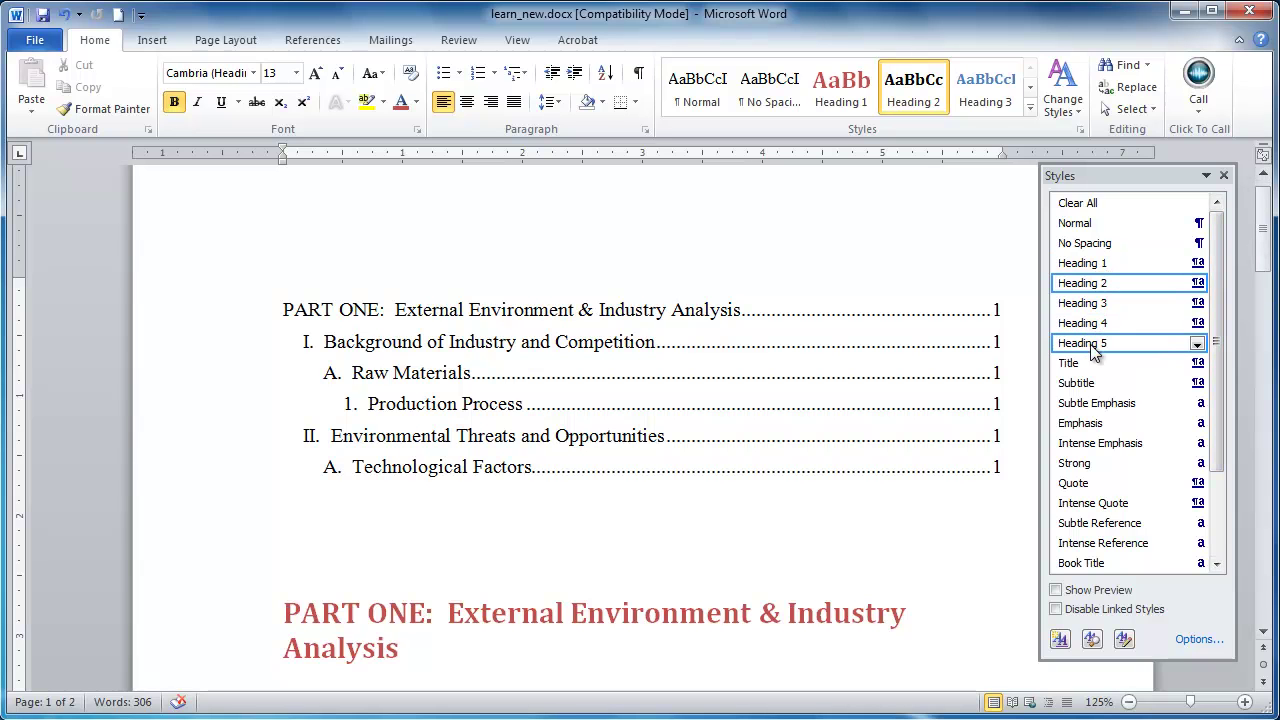
Set the Styles list to show all styles in alphabetical order, and find the heading styles in it.
mouse_move(1090, 270)
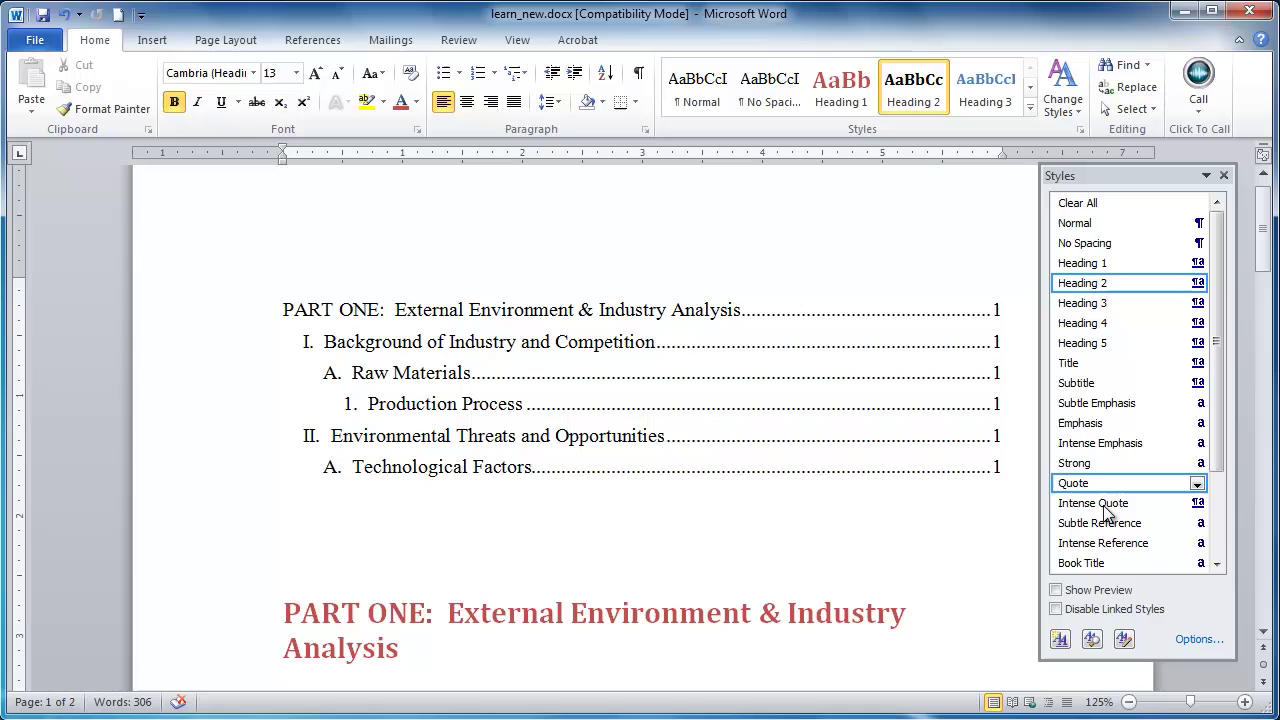
left_click(1200, 640)
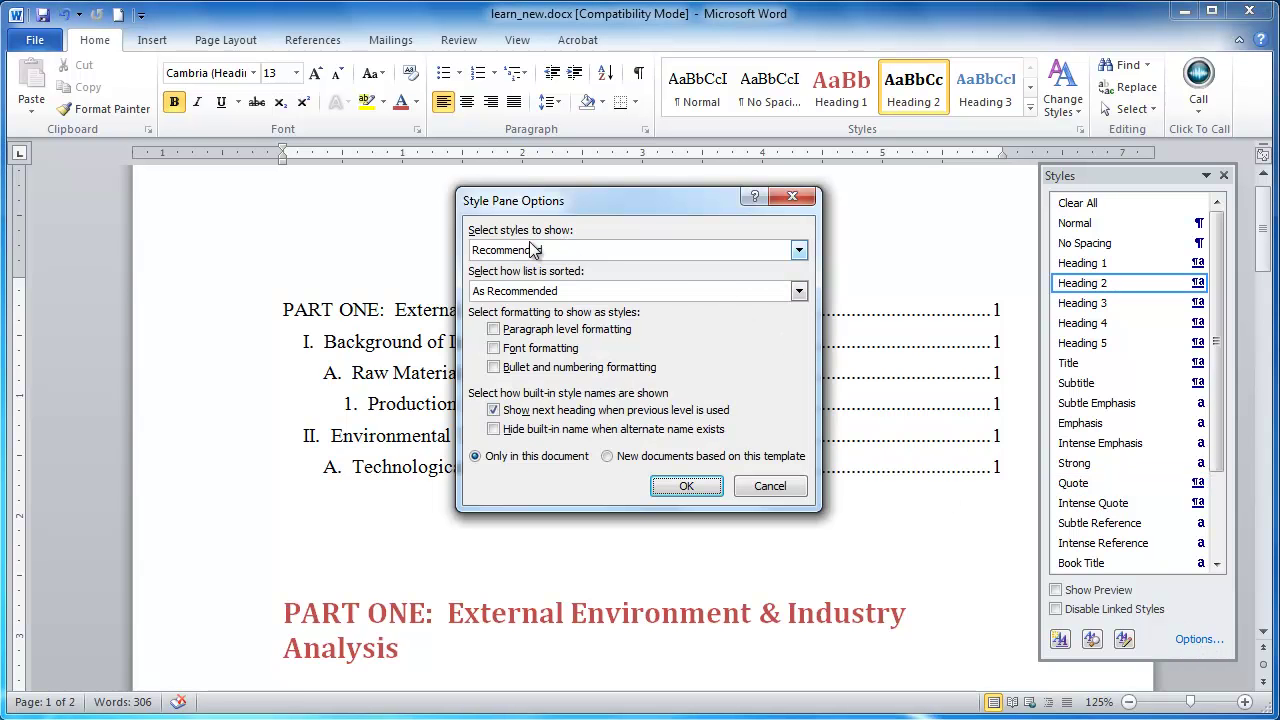
left_click(586, 255)
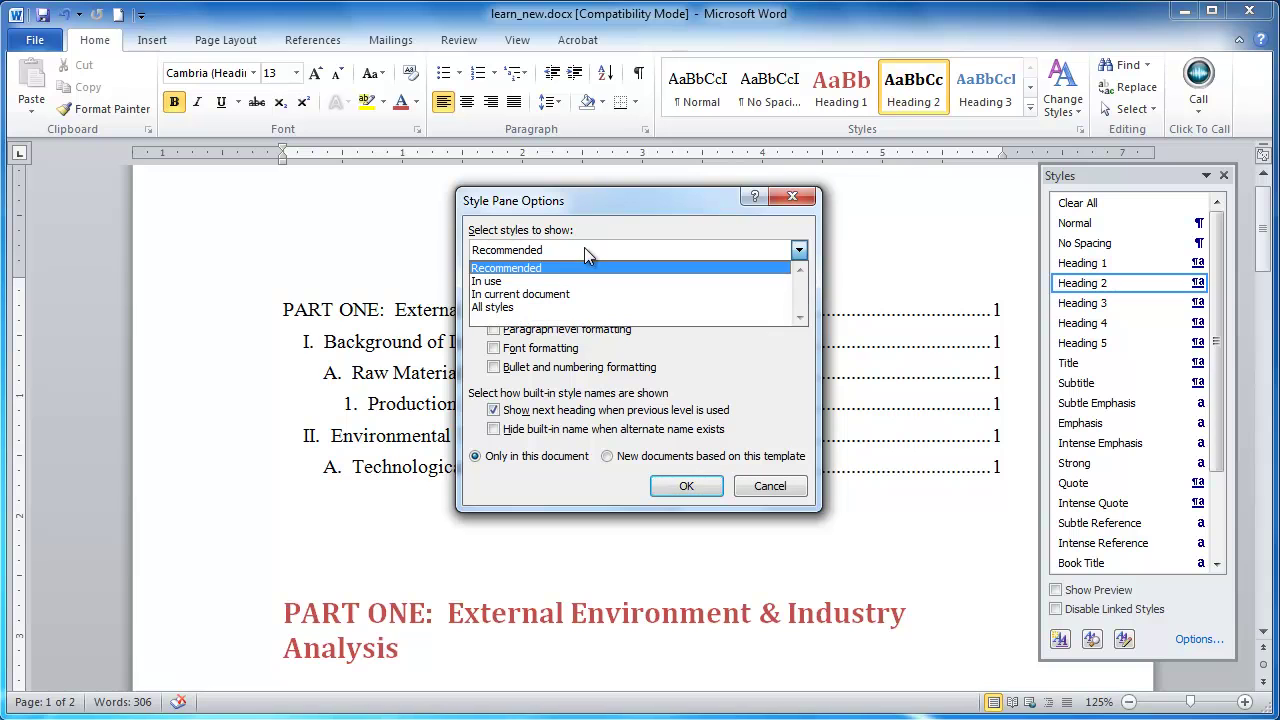
left_click(572, 310)
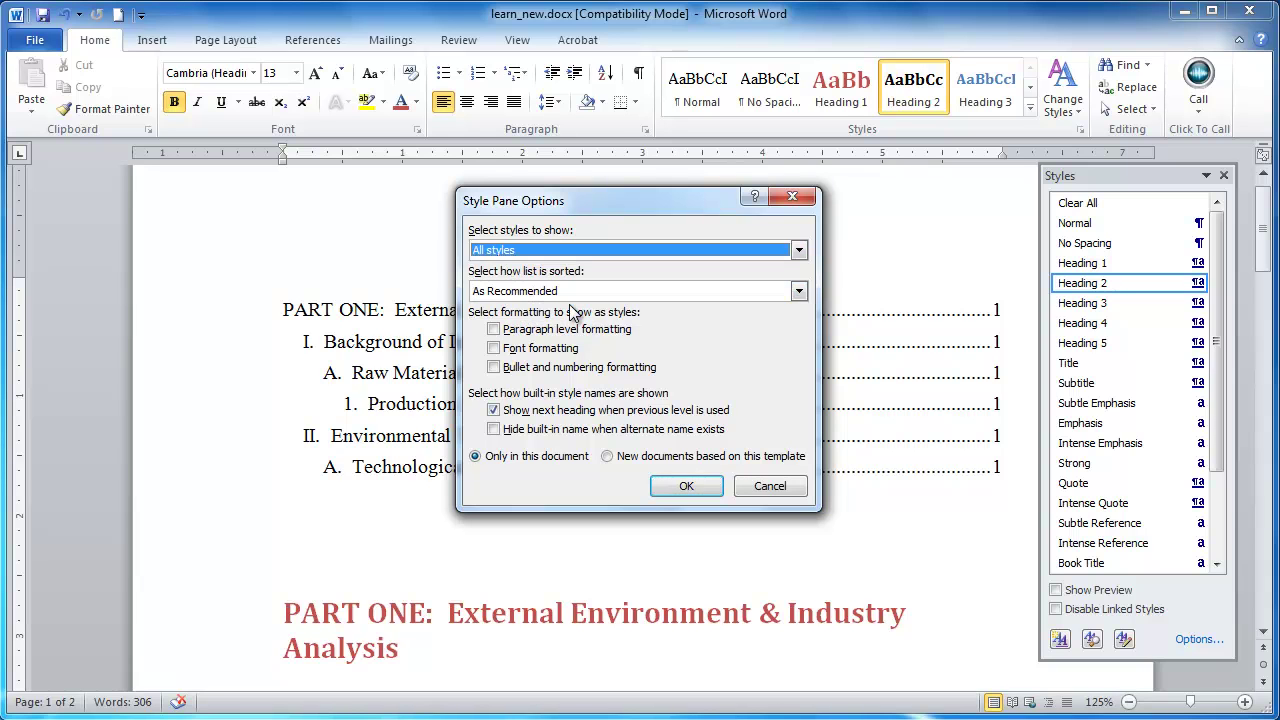
left_click(634, 295)
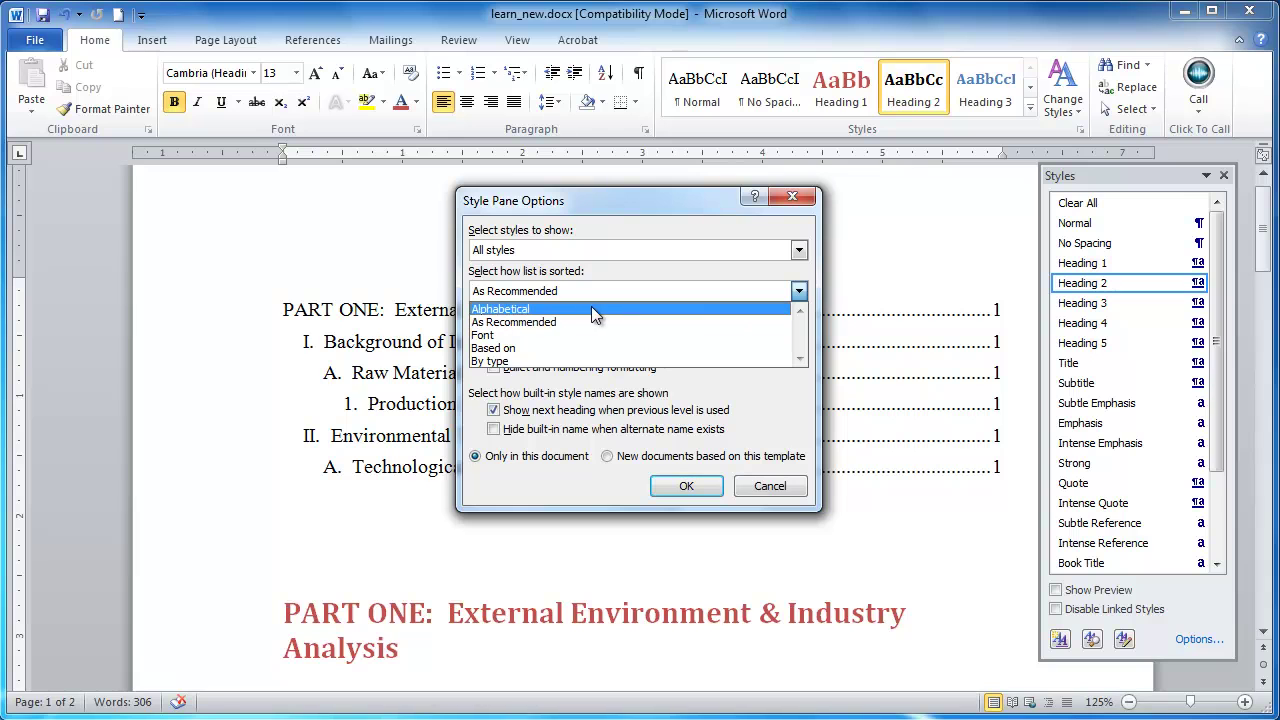
left_click(590, 309)
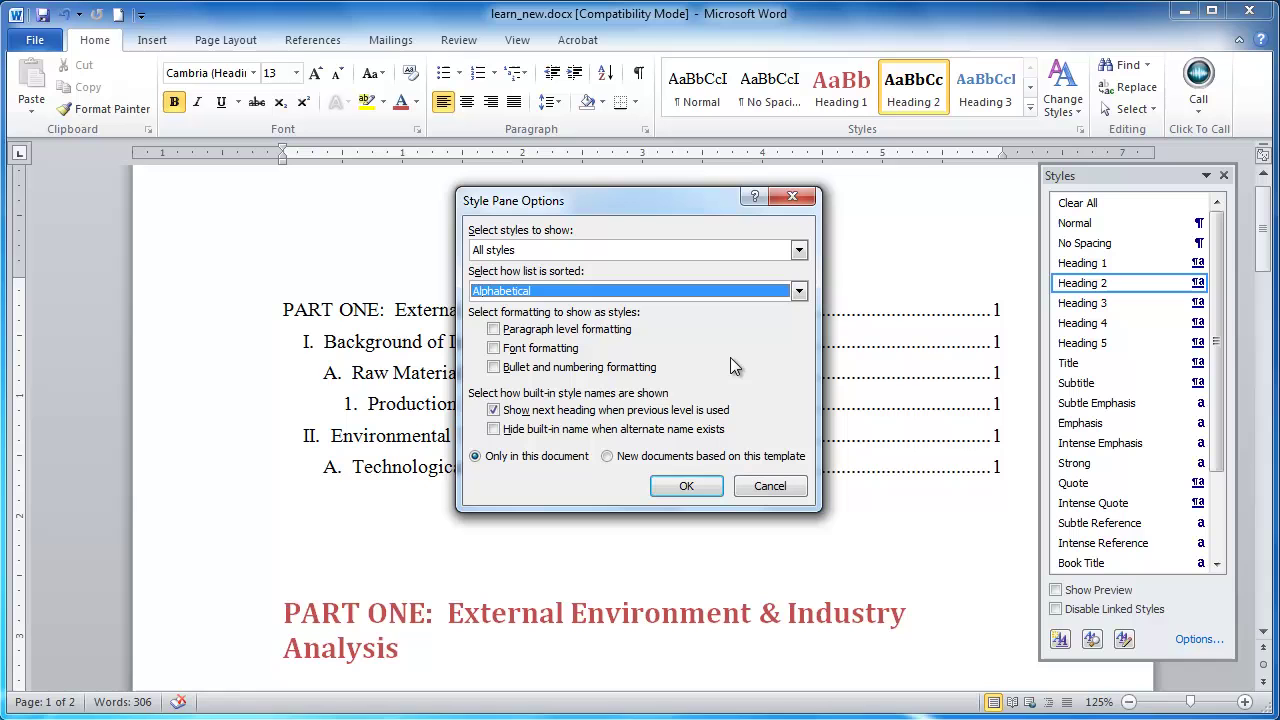
left_click(676, 486)
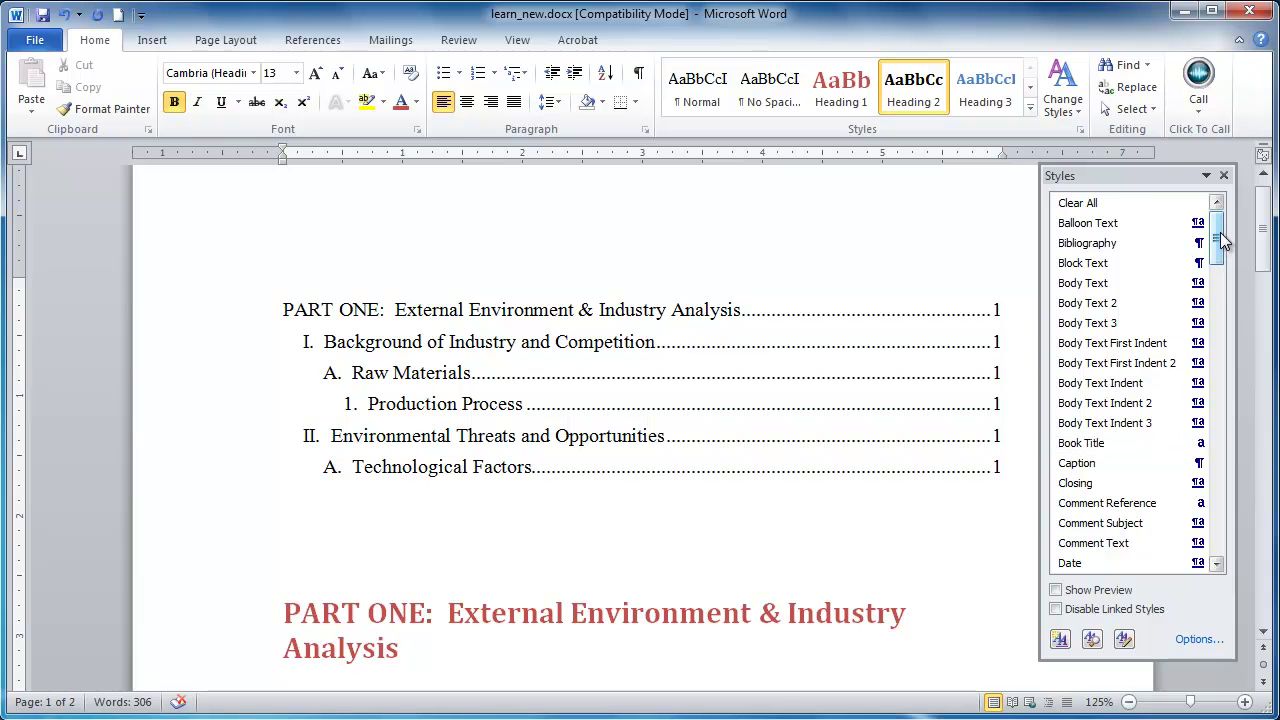
left_click_drag(1224, 246, 1233, 332)
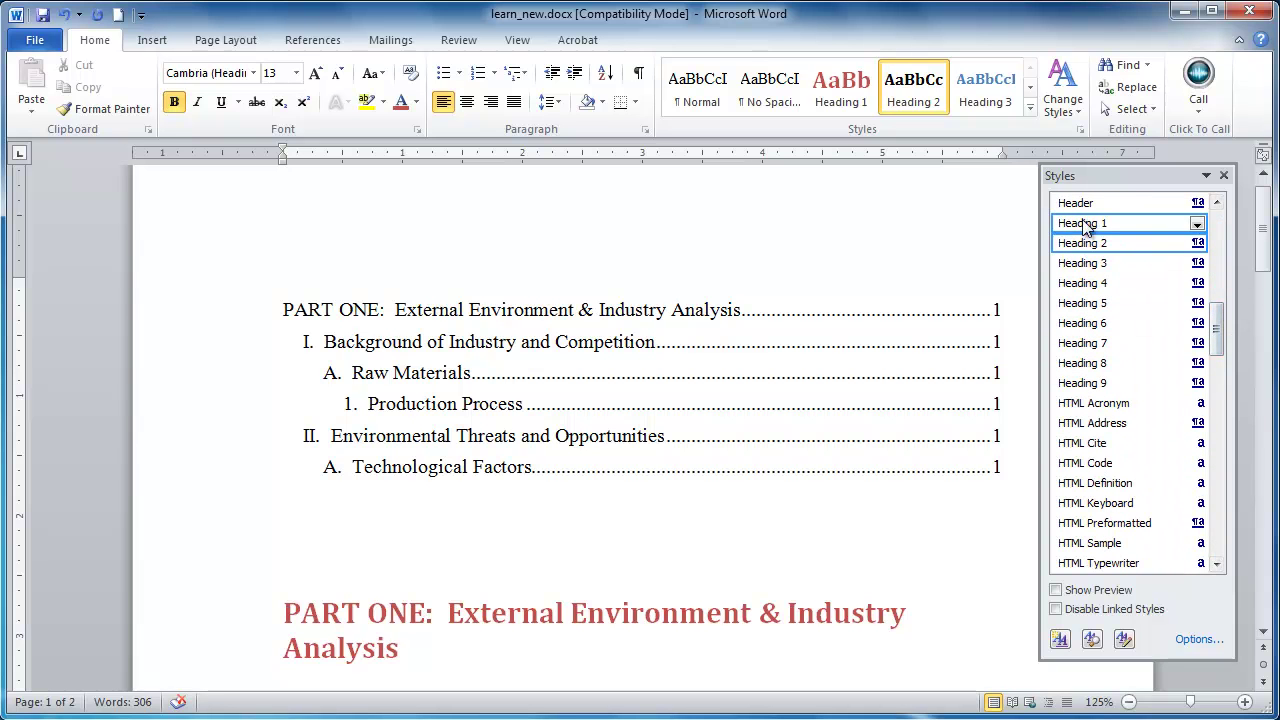